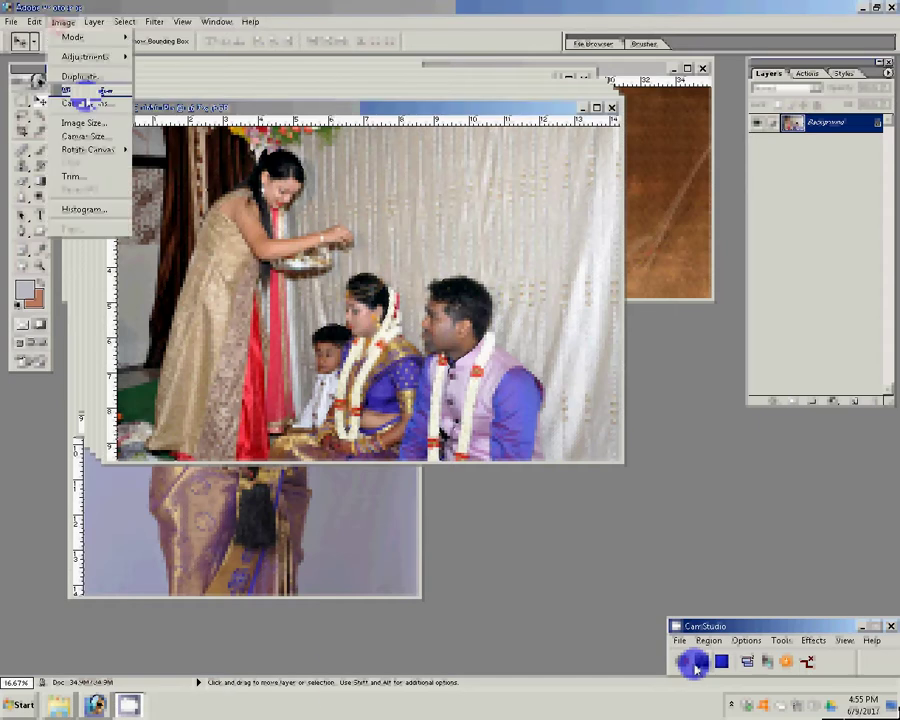
Step: Resize the first ceremony photo to 6 inches wide and place it on the album's right page
{"action": "left_click", "coordinate": [84, 122]}
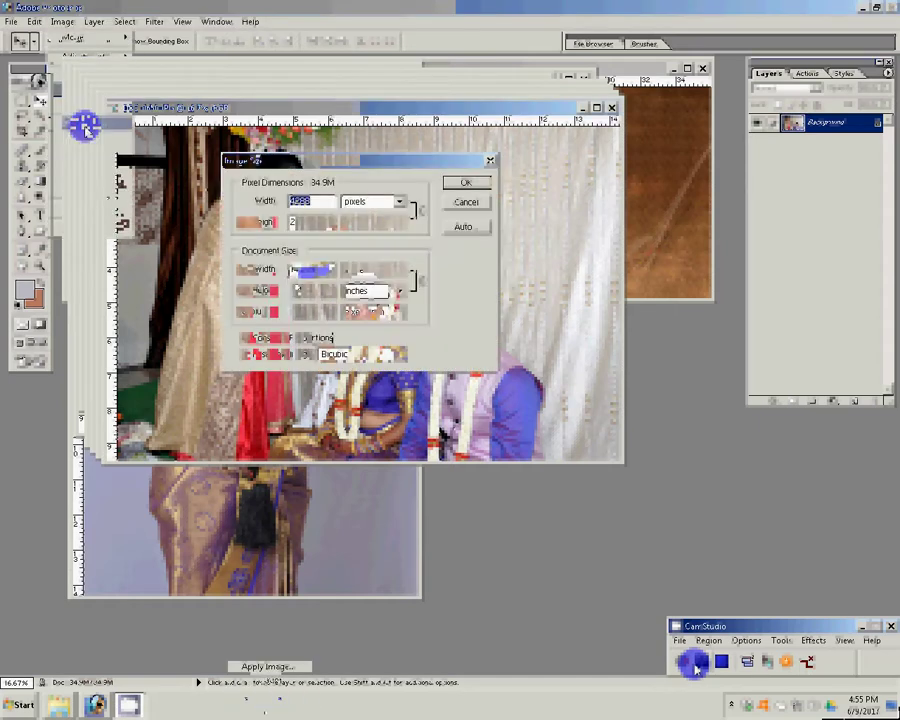
{"action": "type", "text": "6"}
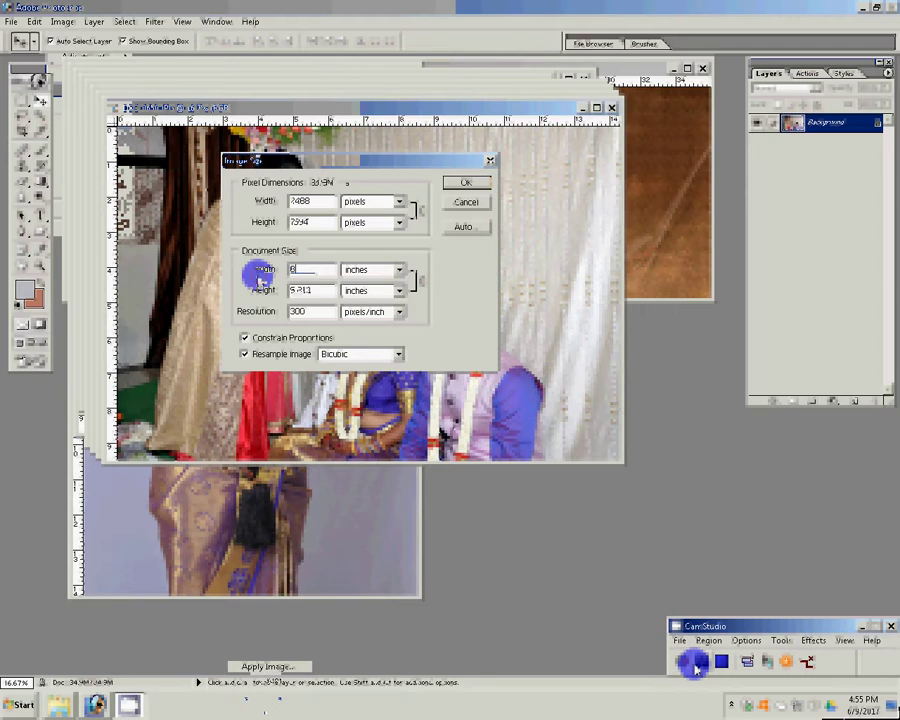
{"action": "key", "text": "Return"}
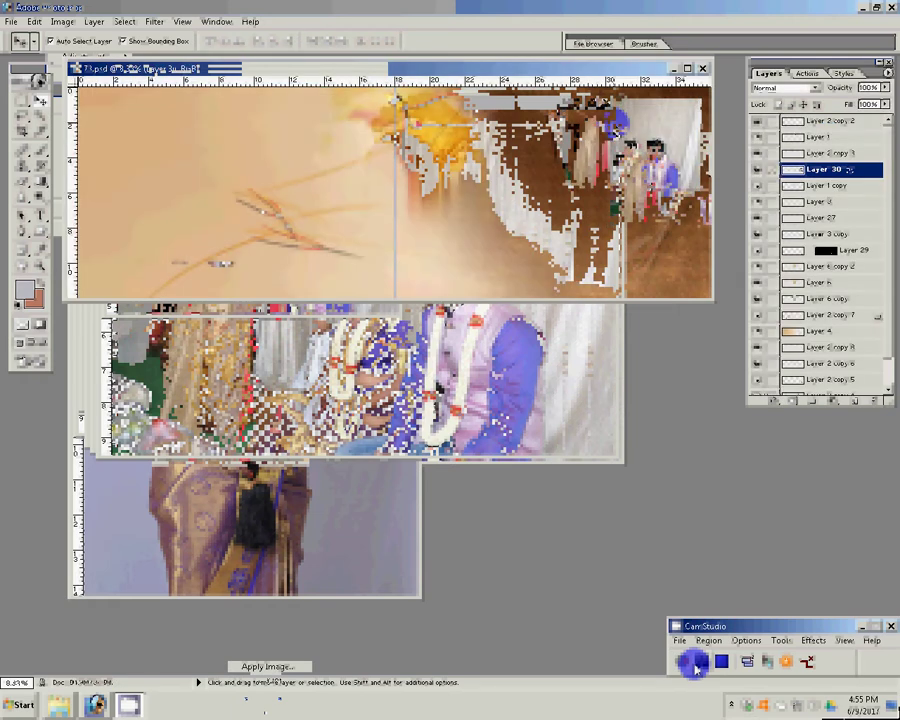
{"action": "left_click", "coordinate": [697, 665]}
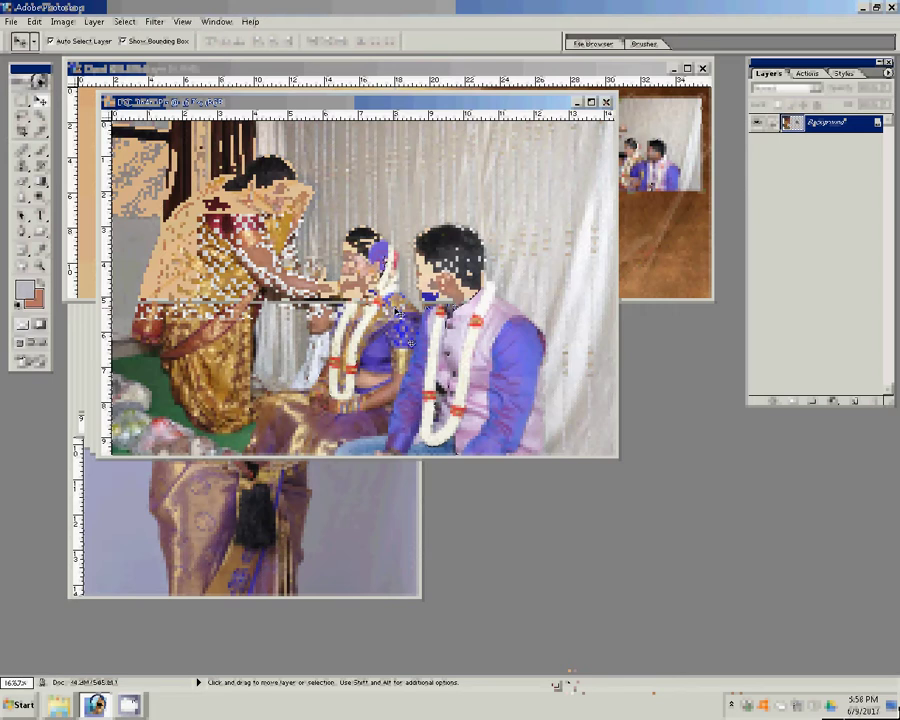
Step: Run the recorded Sharpen action from the Actions panel on the seated-couple photo
{"action": "left_click", "coordinate": [826, 76]}
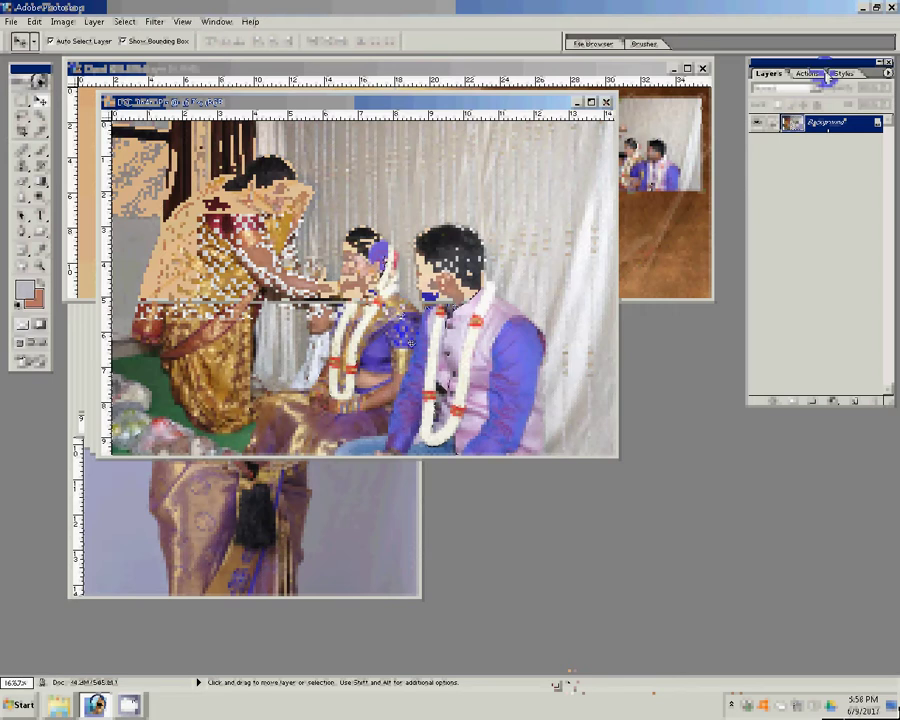
{"action": "left_click", "coordinate": [790, 82]}
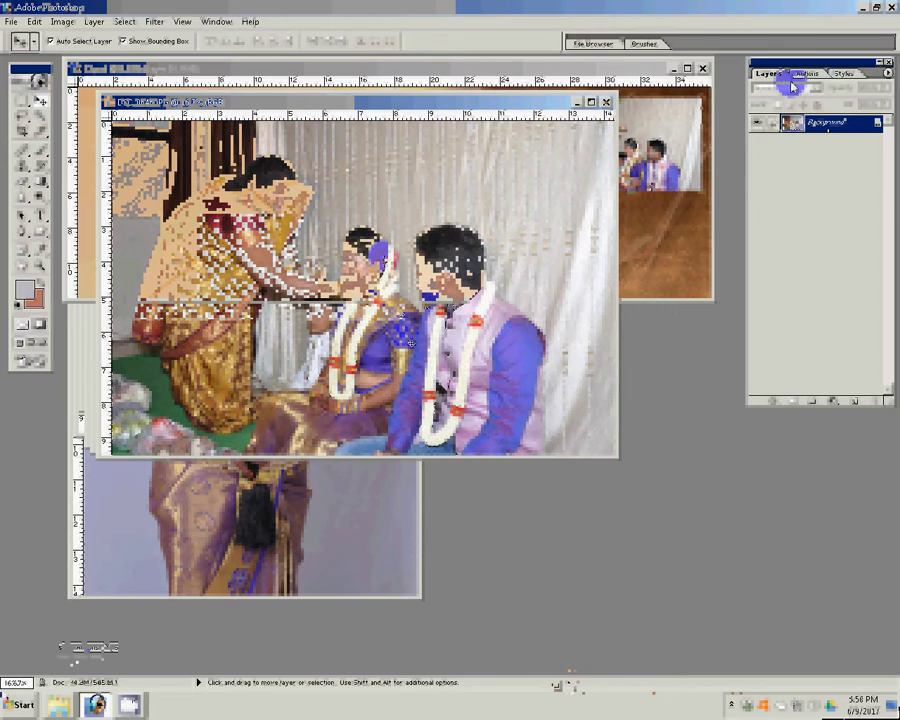
{"action": "left_click", "coordinate": [710, 80]}
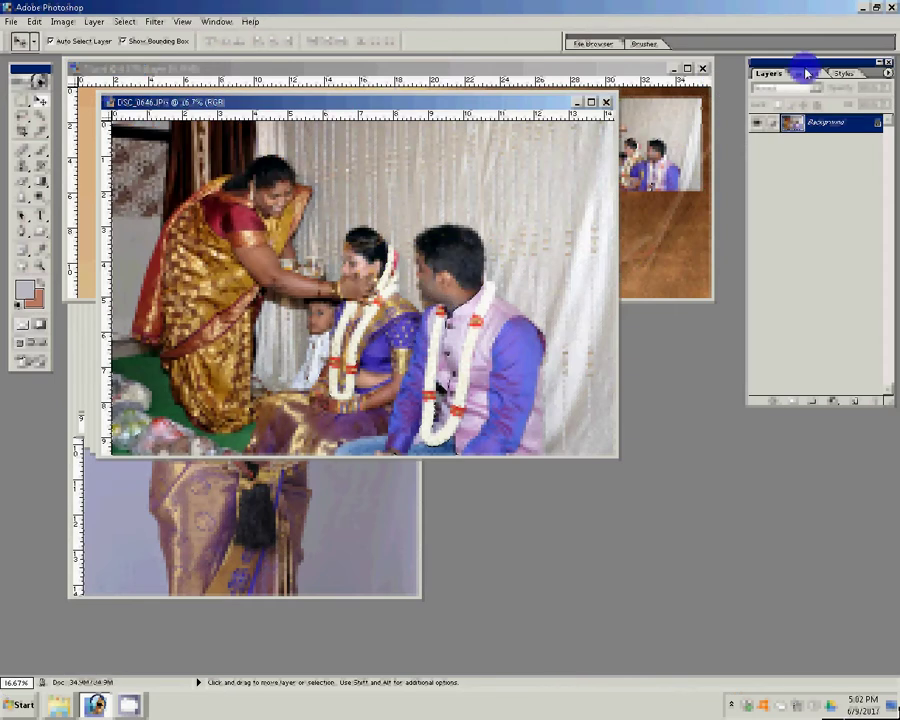
{"action": "left_click", "coordinate": [807, 74]}
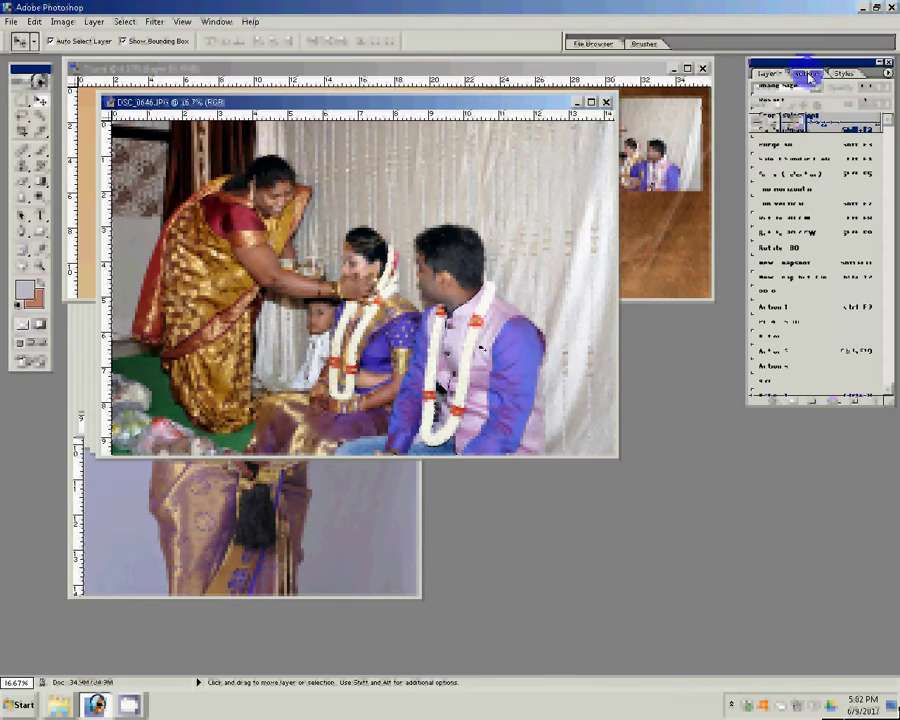
{"action": "left_click", "coordinate": [888, 293]}
{"action": "left_click_drag", "start_coordinate": [888, 293], "coordinate": [818, 133]}
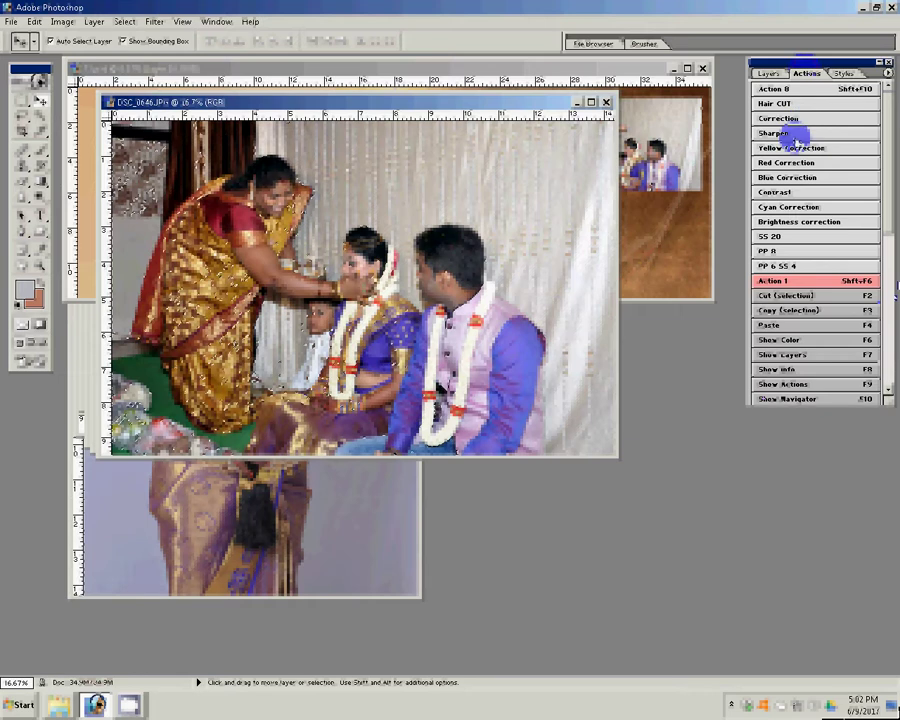
{"action": "left_click", "coordinate": [793, 133]}
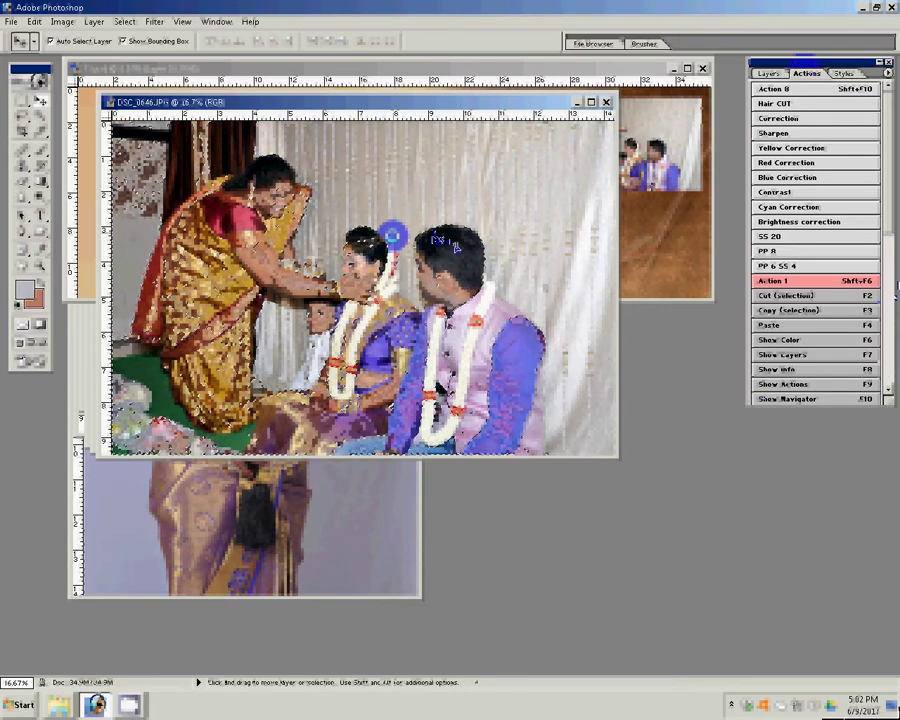
Step: Resize the sharpened photo to 8 inches wide, correcting the width from 7 to 8
{"action": "key", "text": "ctrl+alt+i"}
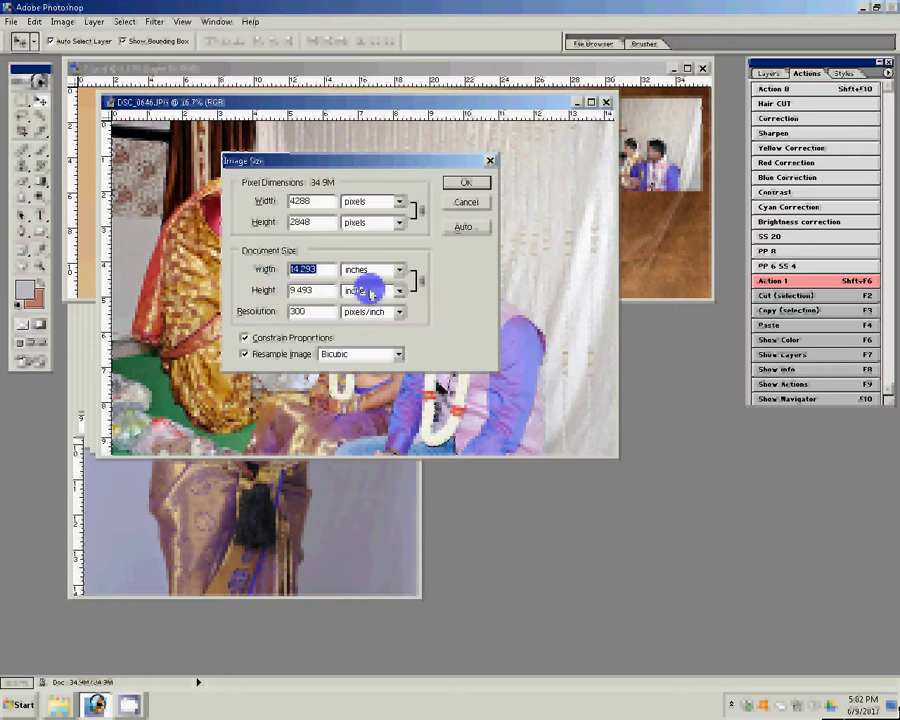
{"action": "type", "text": "7"}
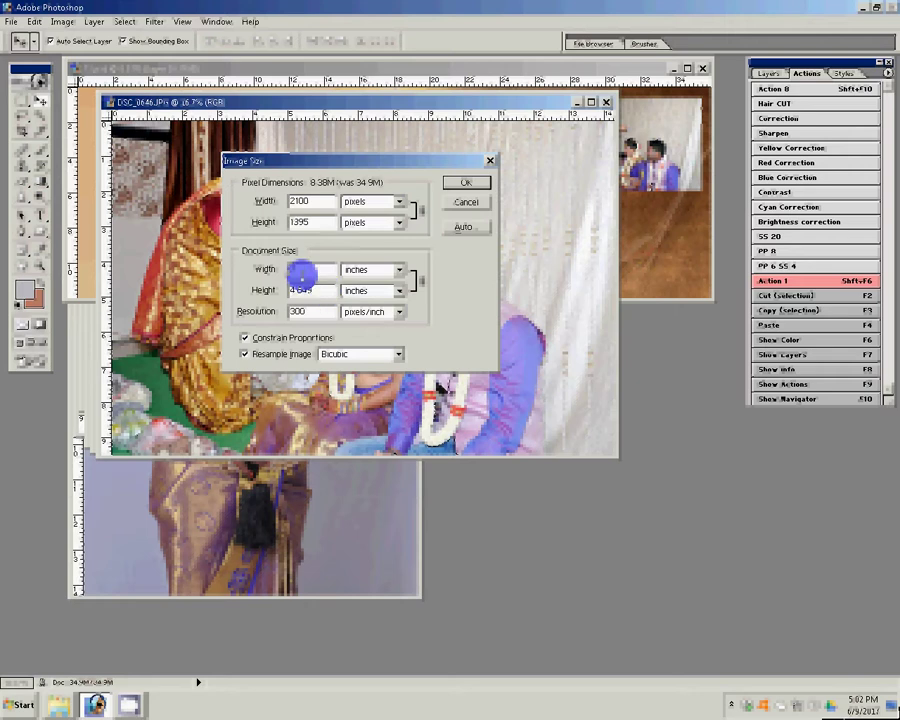
{"action": "key", "text": "BackSpace"}
{"action": "type", "text": "8"}
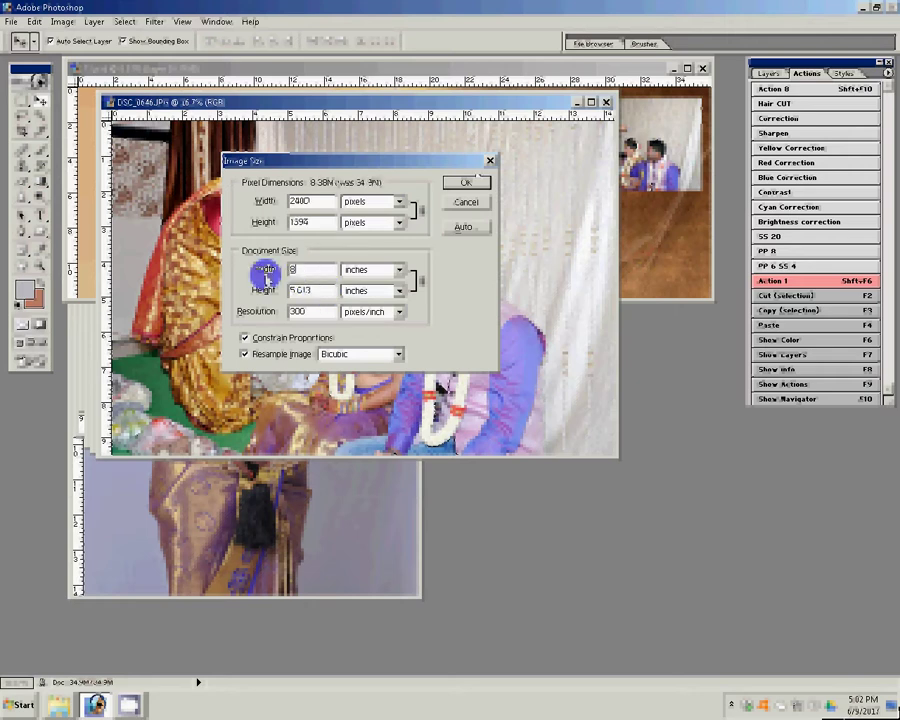
{"action": "left_click", "coordinate": [472, 180]}
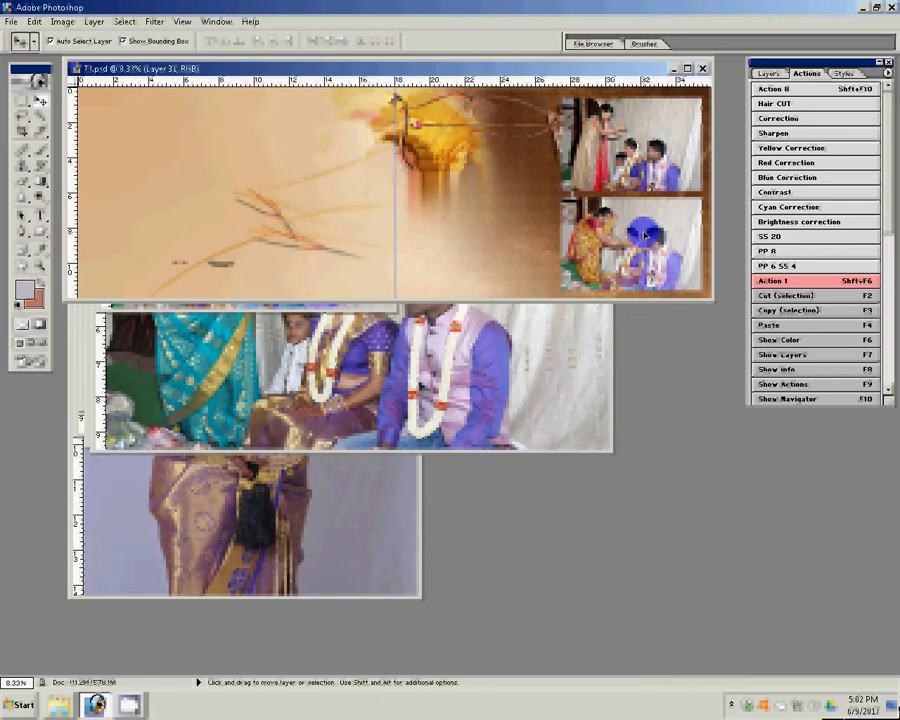
Step: Close the placed photo, resize the teal-sari photo to 6 inches wide, then close its window
{"action": "key", "text": "ctrl+plus"}
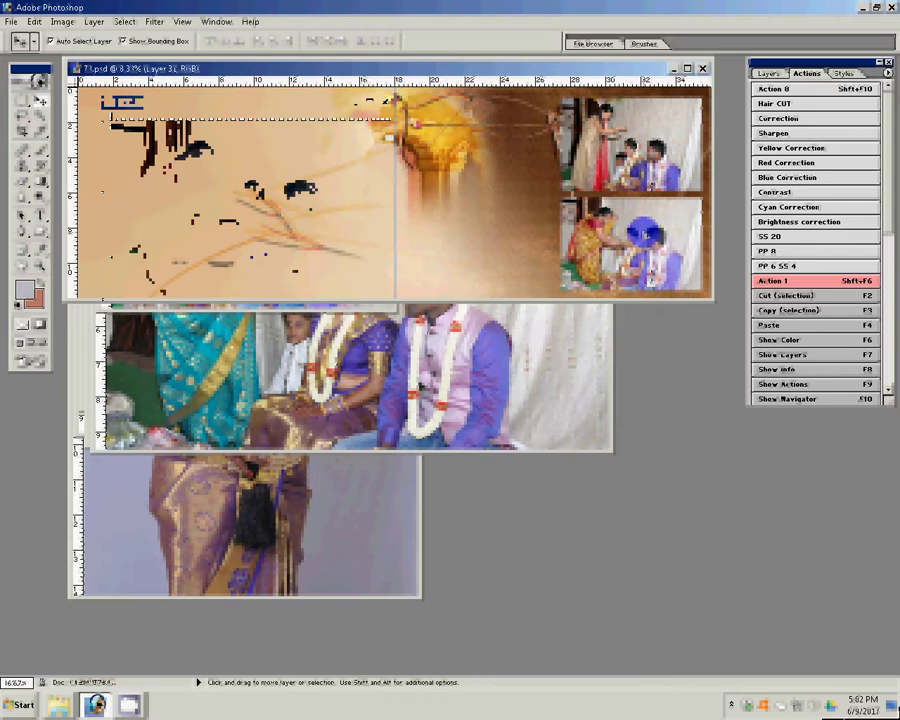
{"action": "left_click", "coordinate": [388, 102]}
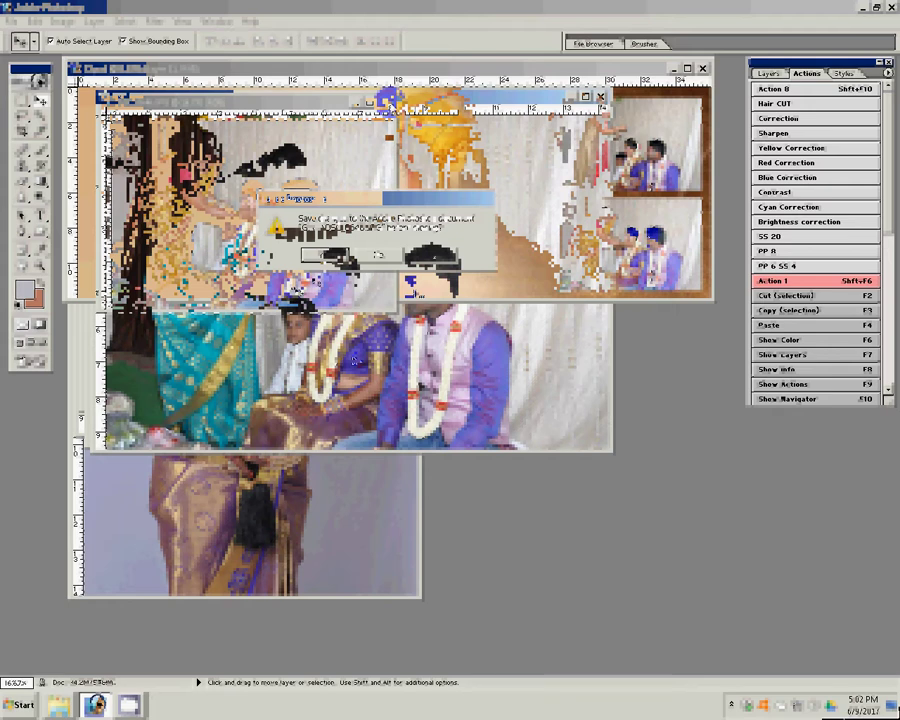
{"action": "double_click", "coordinate": [316, 271]}
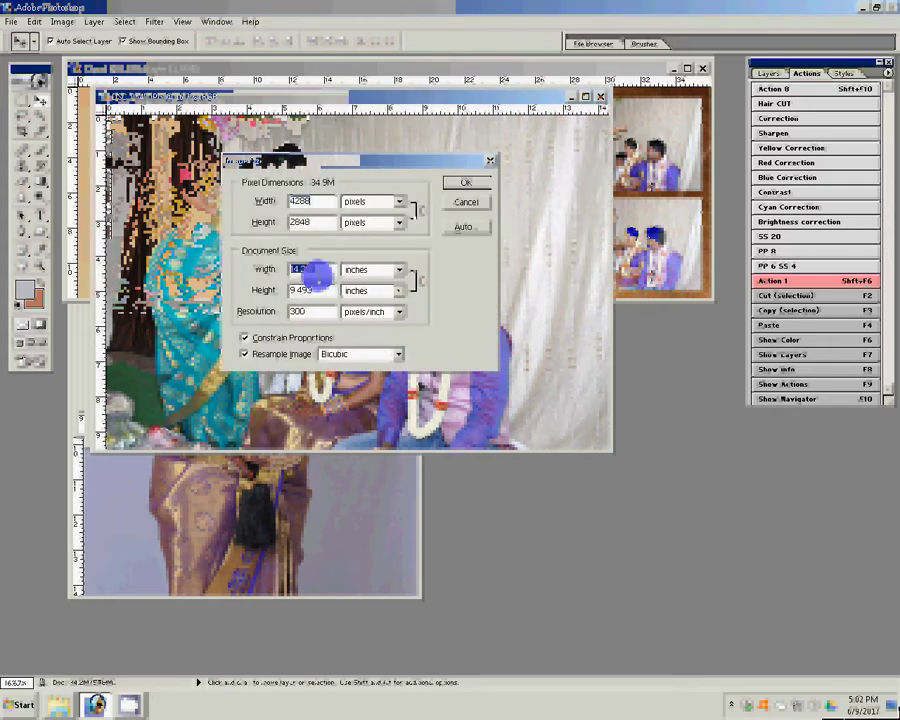
{"action": "type", "text": "6"}
{"action": "left_click", "coordinate": [466, 183]}
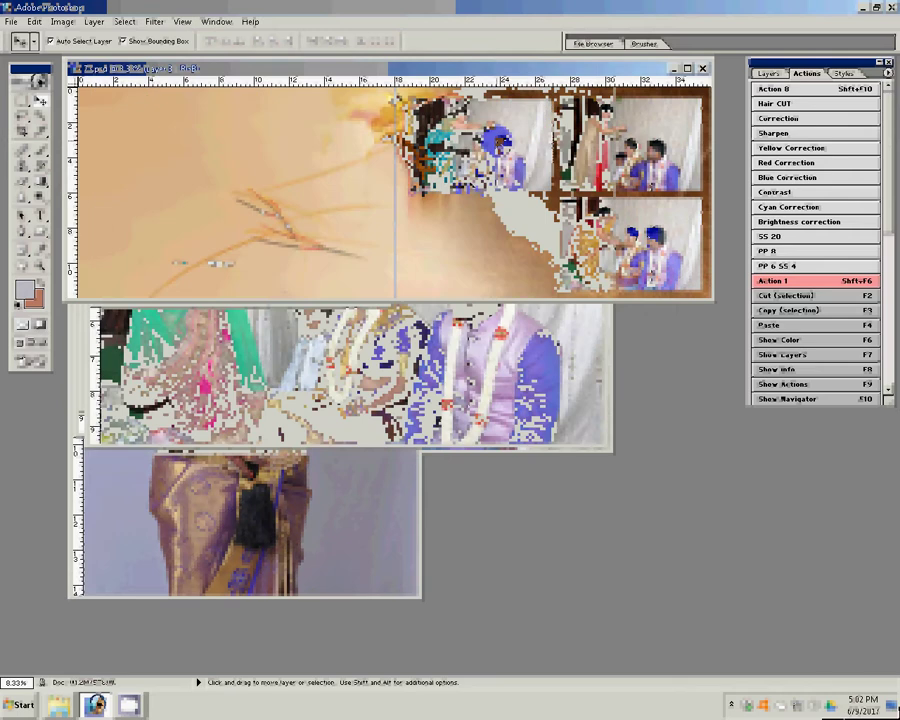
{"action": "left_click", "coordinate": [285, 305]}
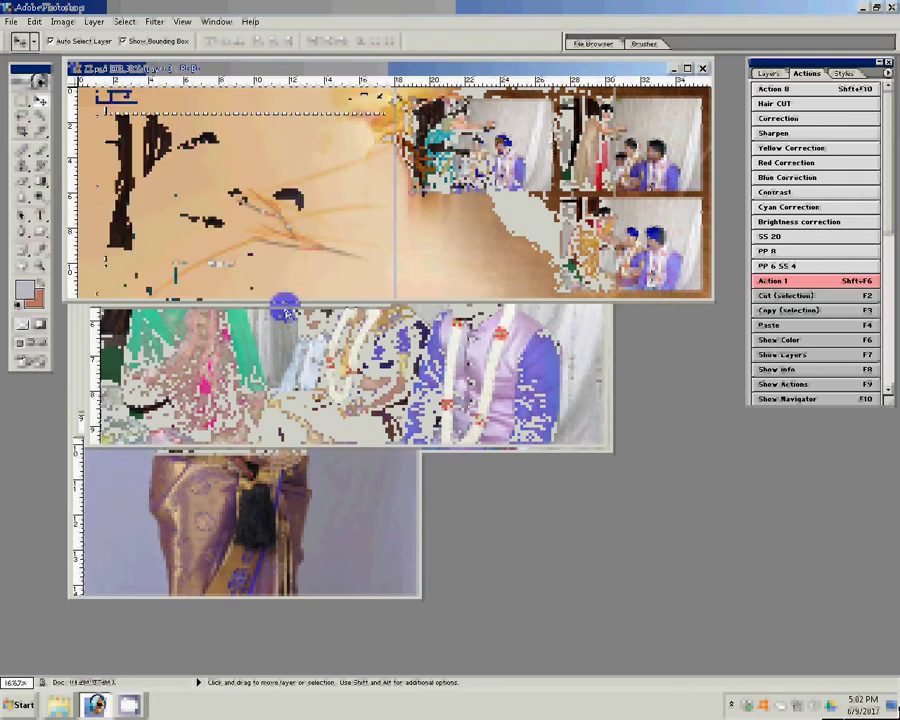
{"action": "key", "text": "ctrl+w"}
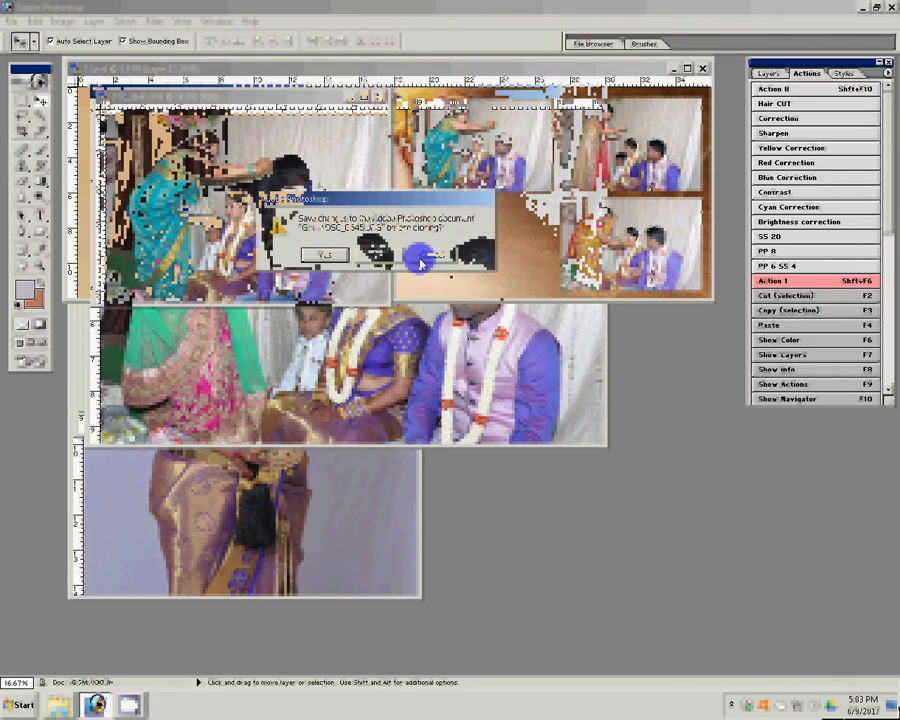
Step: Discard the teal-sari photo's changes, resize the pink-sari photo to 8 inches wide, and bring up the album
{"action": "left_click", "coordinate": [420, 259]}
{"action": "key", "text": "ctrl+alt+i"}
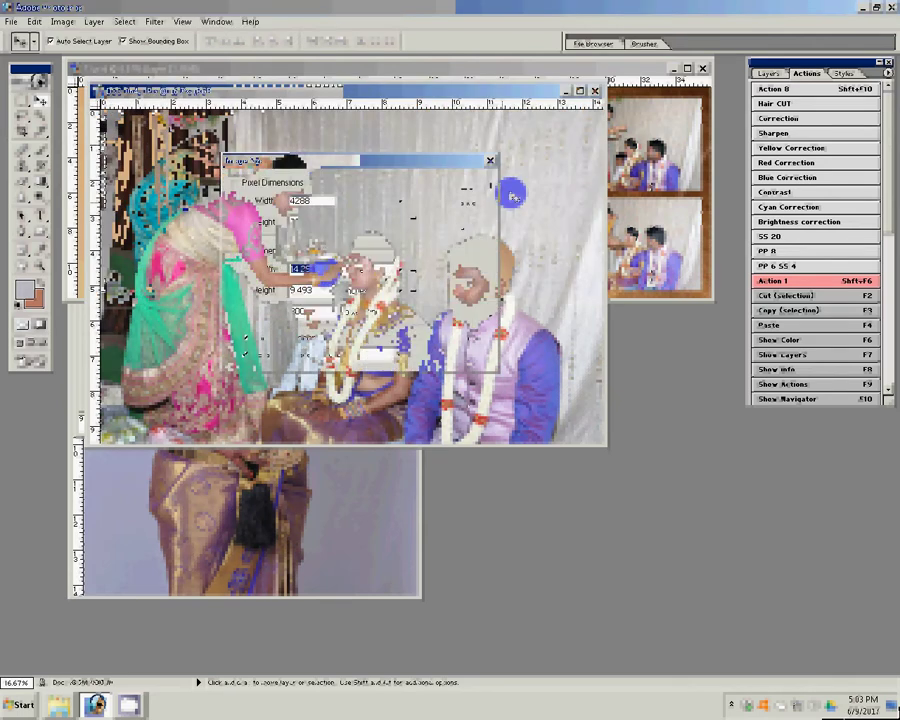
{"action": "type", "text": "8"}
{"action": "left_click", "coordinate": [467, 182]}
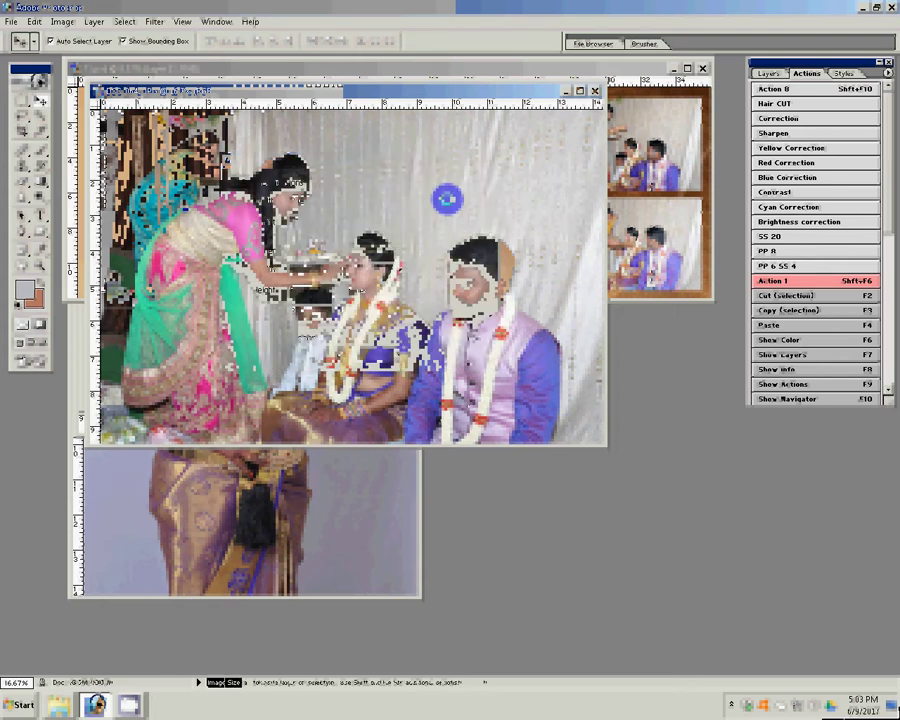
{"action": "key", "text": "ctrl+minus"}
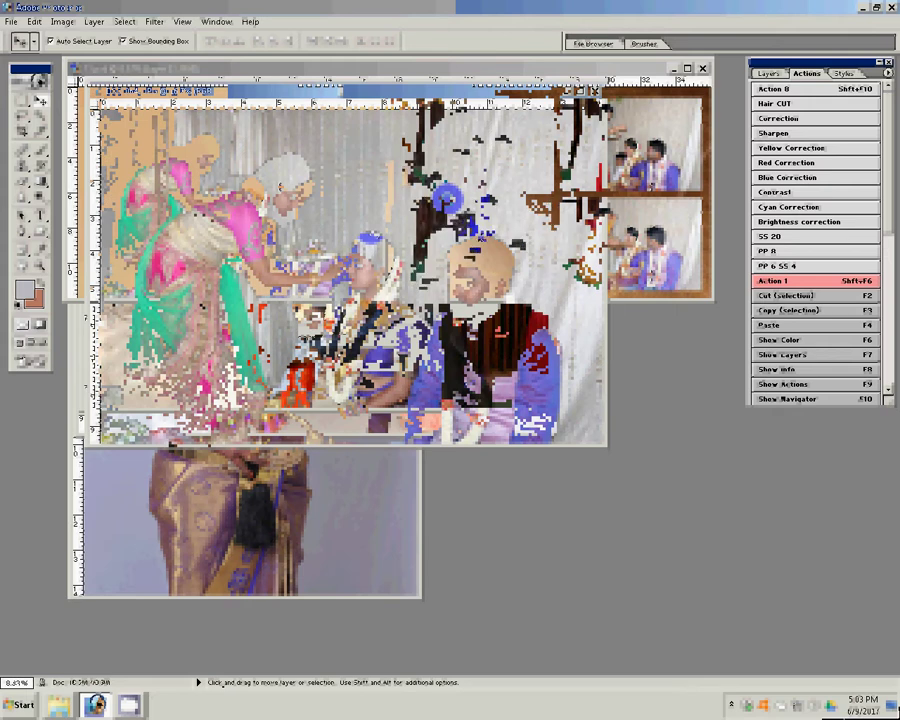
{"action": "key", "text": "ctrl+Tab"}
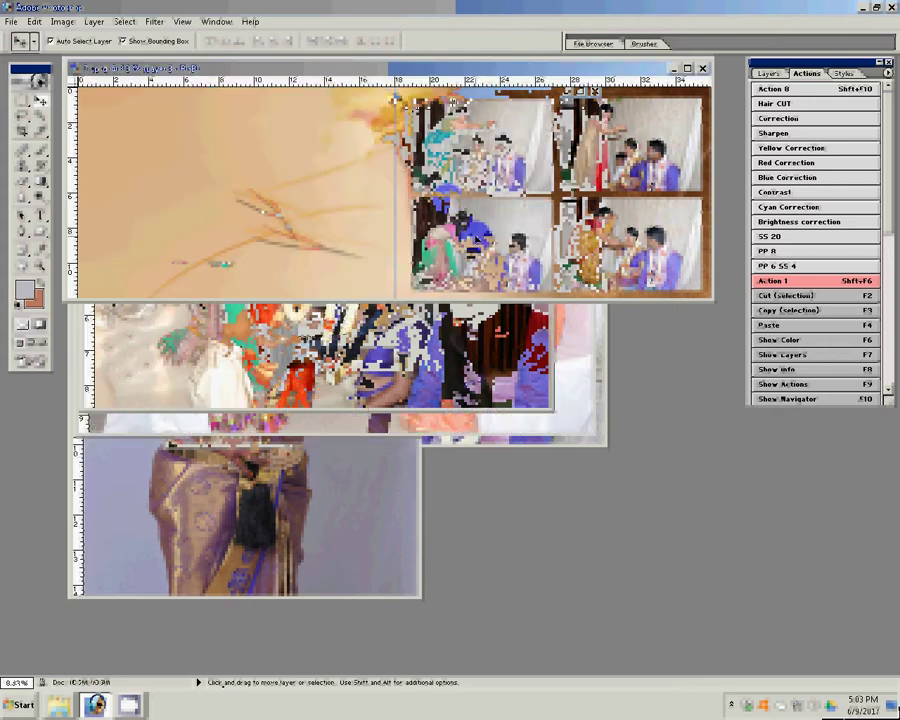
Step: Resize photo DSC_0639 to 8 inches wide, then switch to photo DSC_0638
{"action": "key", "text": "ctrl+Tab"}
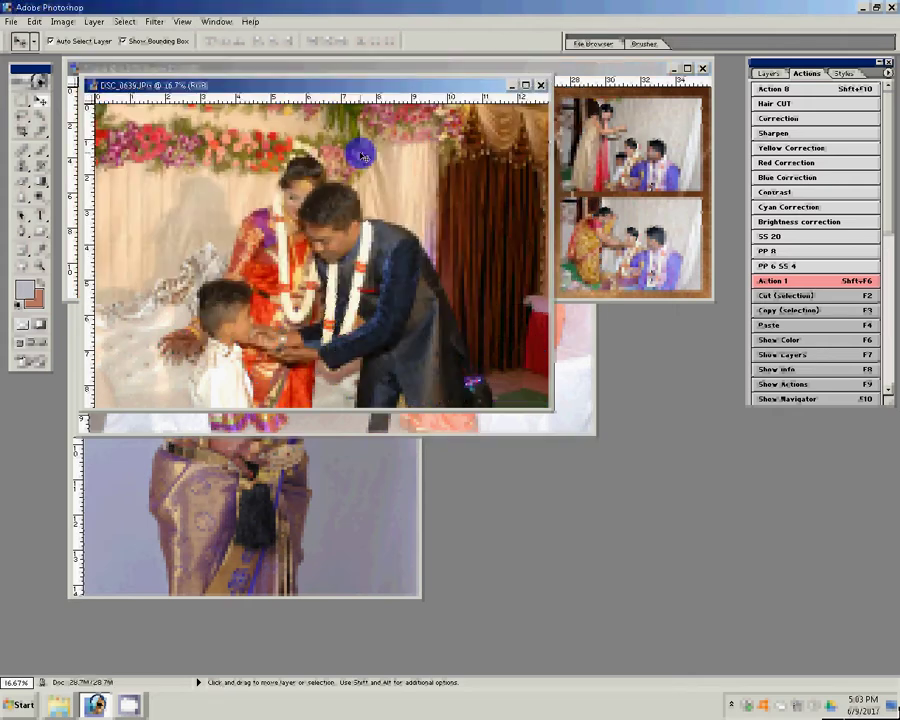
{"action": "key", "text": "shift+F6"}
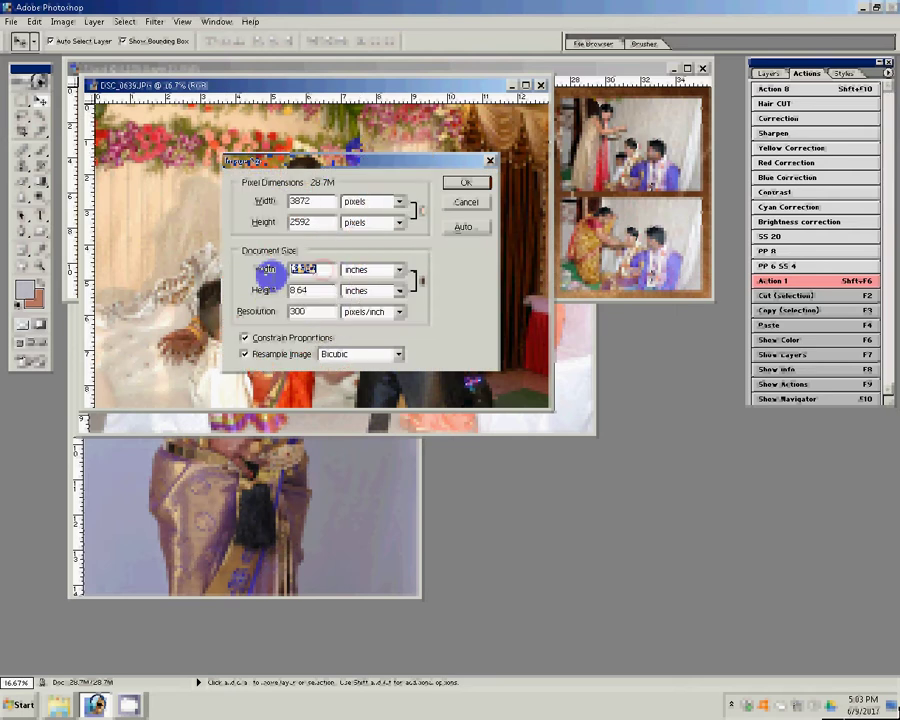
{"action": "type", "text": "8"}
{"action": "key", "text": "Return"}
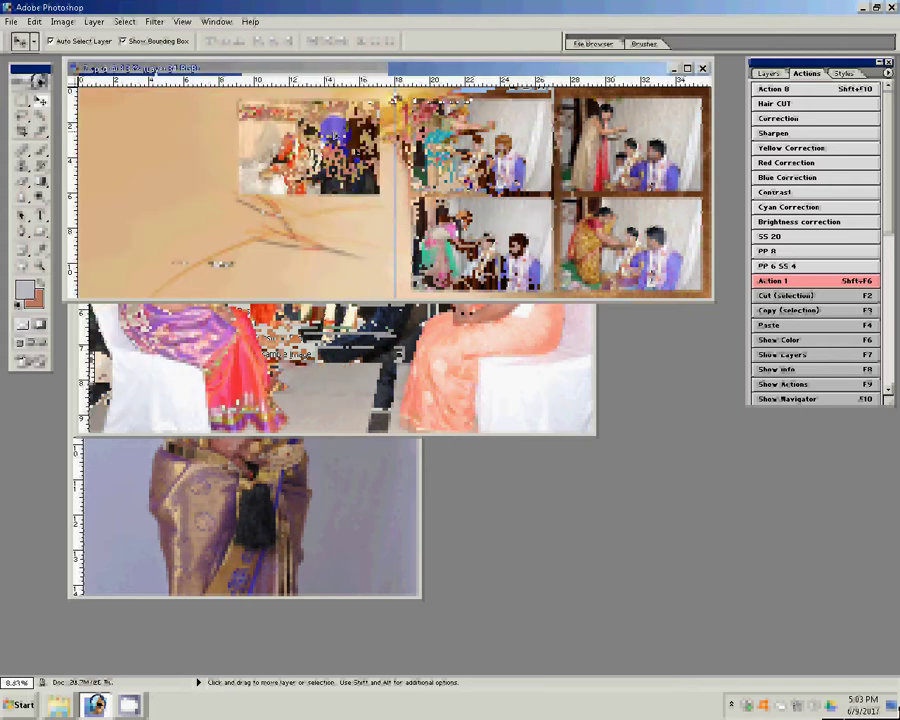
{"action": "key", "text": "ctrl+Tab"}
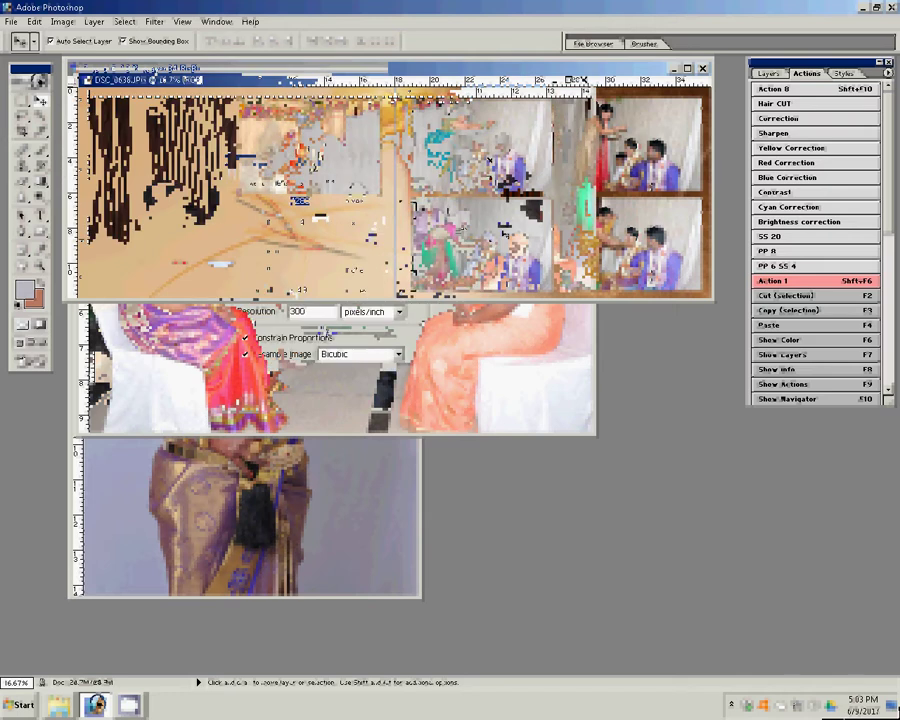
Step: Set the seated-guests photo DSC_0638 to 8 inches wide and bring up bride portrait DSC_0585
{"action": "double_click", "coordinate": [278, 269]}
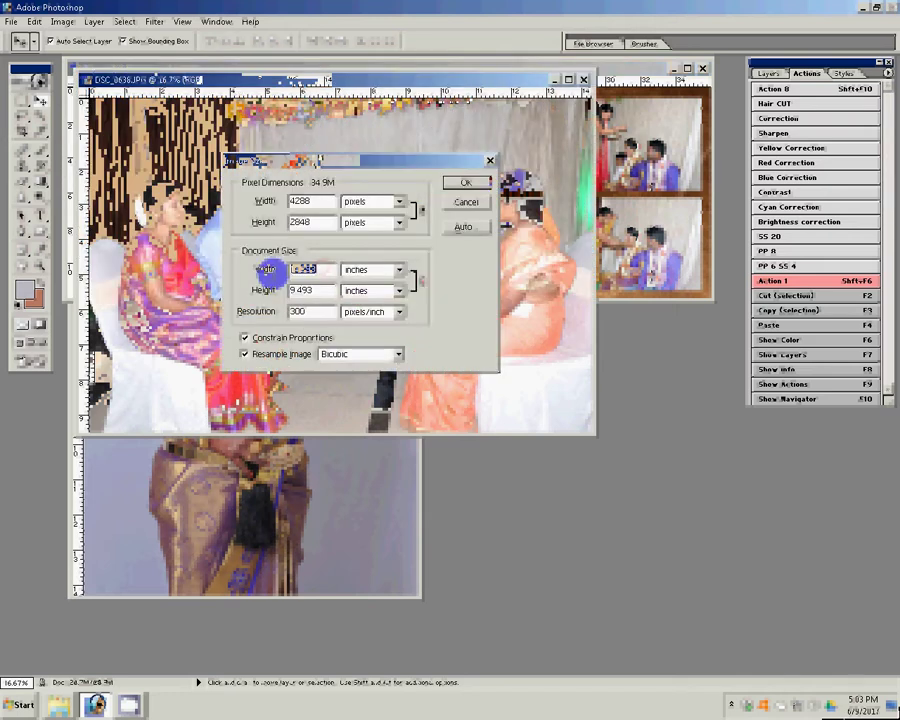
{"action": "type", "text": "8"}
{"action": "left_click", "coordinate": [465, 182]}
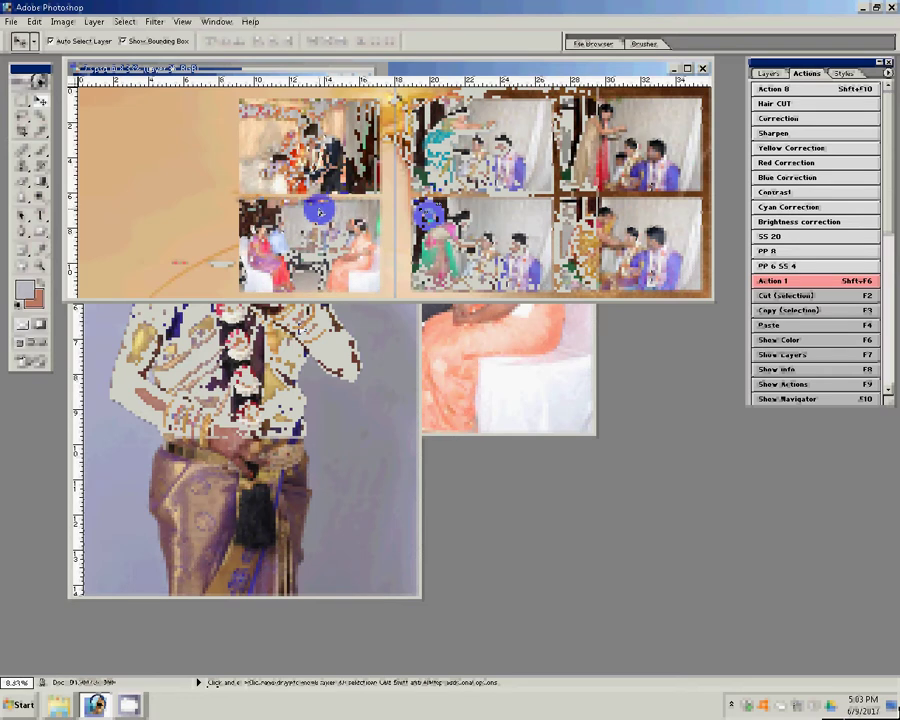
{"action": "left_click", "coordinate": [325, 79]}
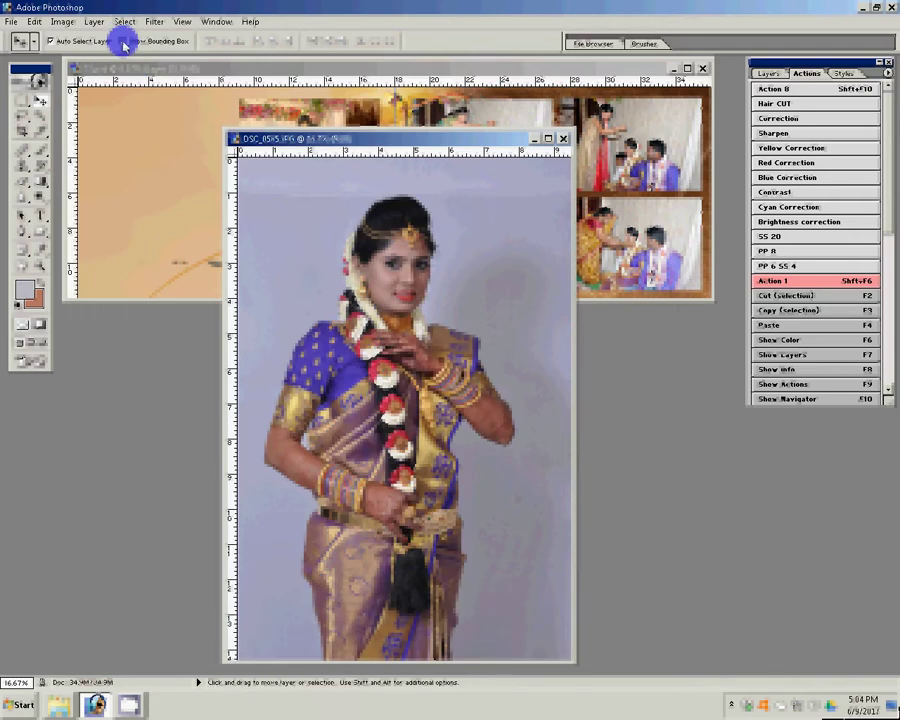
Step: Turn on Show Bounding Box, zoom into the bride's face, and open Color Balance with Ctrl+B
{"action": "left_click", "coordinate": [124, 41]}
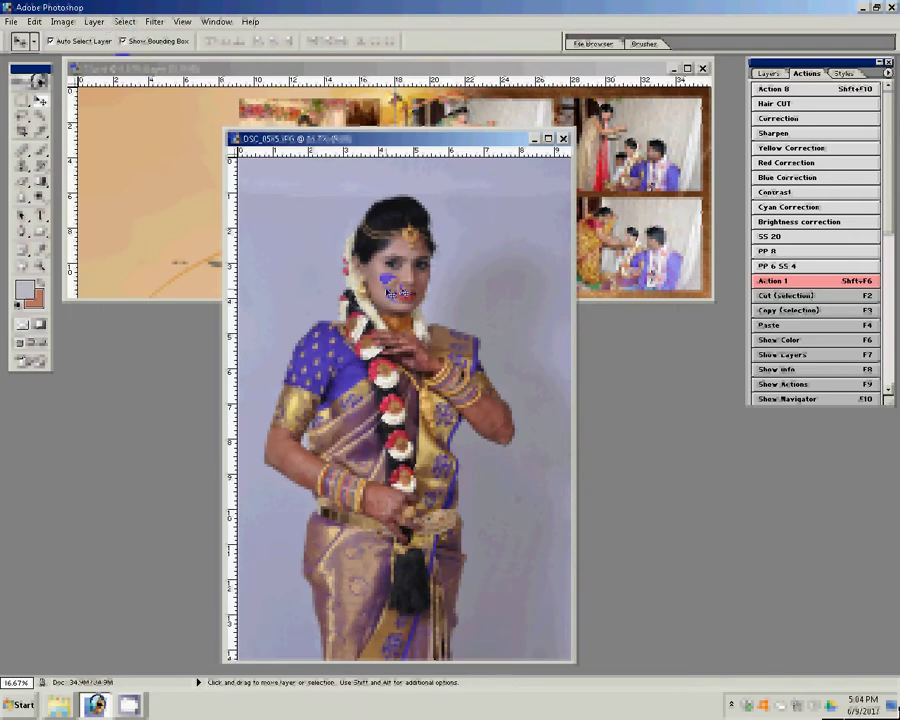
{"action": "left_click", "coordinate": [367, 291]}
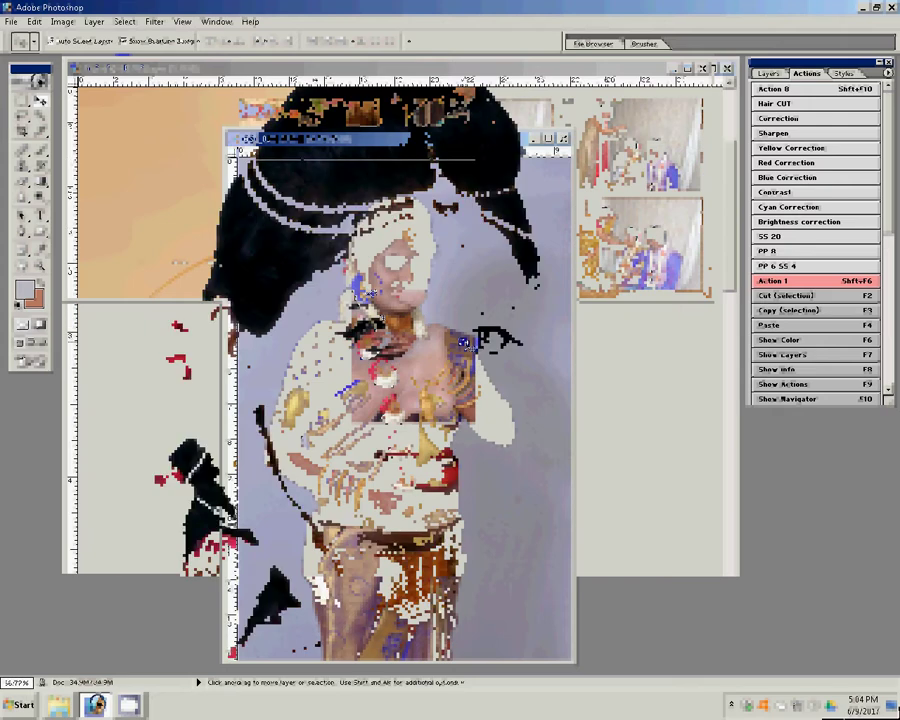
{"action": "key", "text": "z"}
{"action": "key", "text": "ctrl+b"}
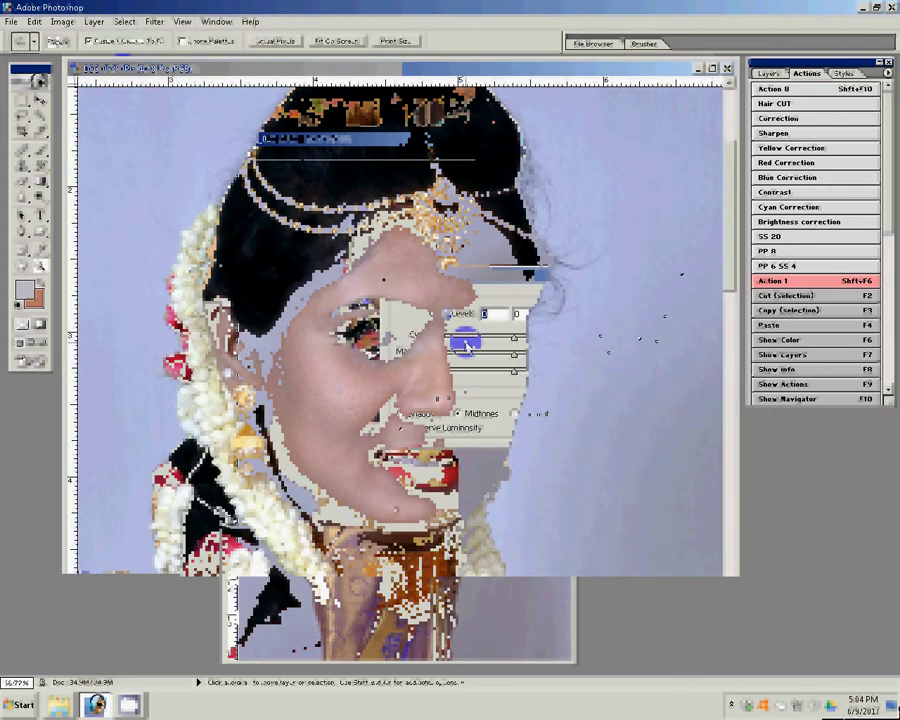
Step: Shift the portrait's midtones to Yellow −17 and run Action 8 to duplicate the layer
{"action": "left_click_drag", "start_coordinate": [514, 369], "coordinate": [505, 375]}
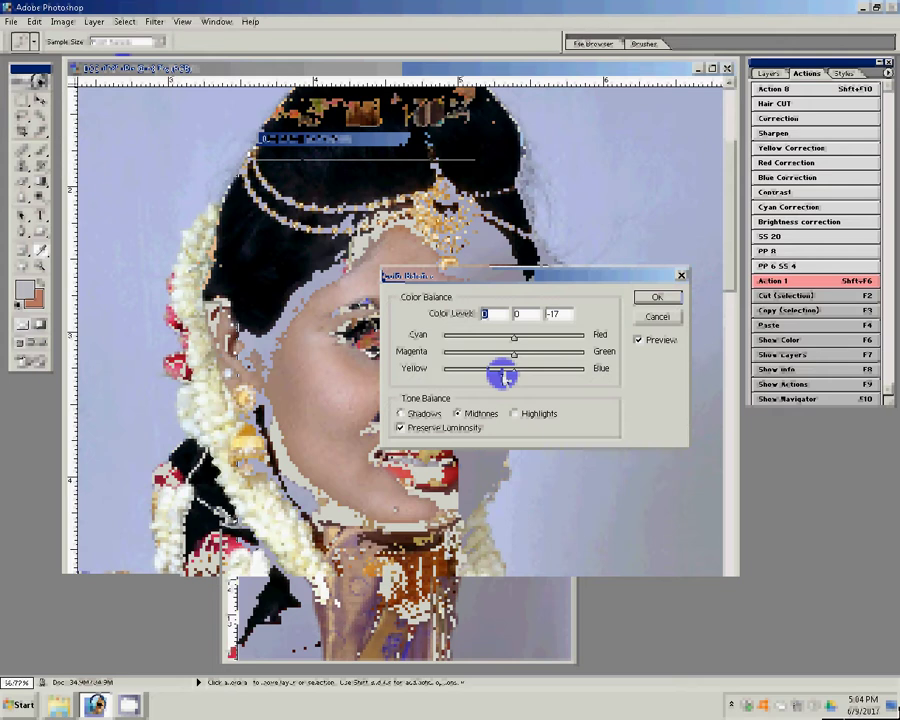
{"action": "left_click", "coordinate": [503, 372]}
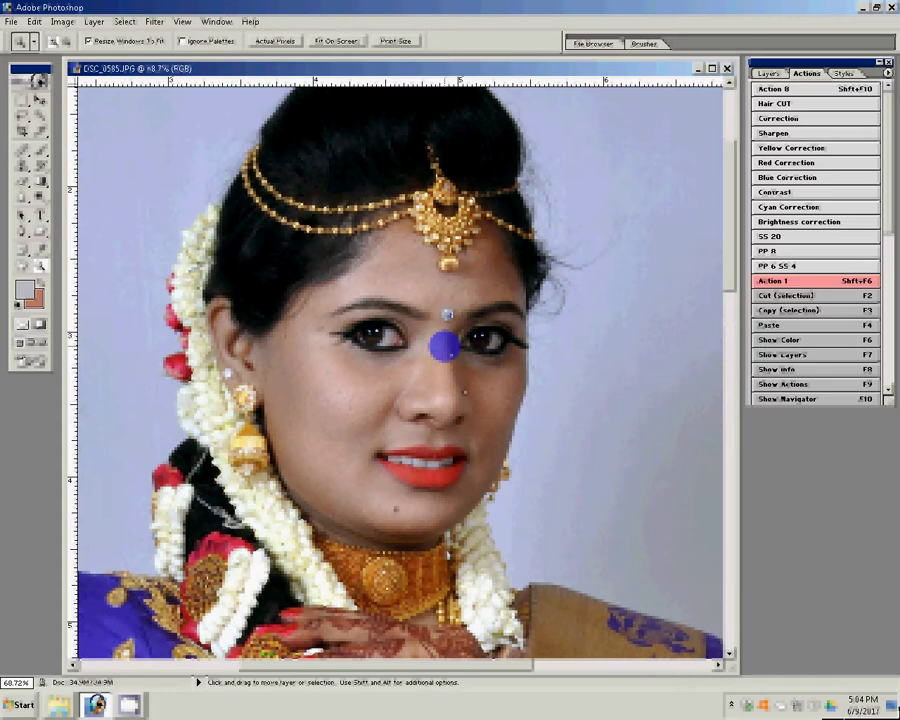
{"action": "left_click", "coordinate": [773, 89]}
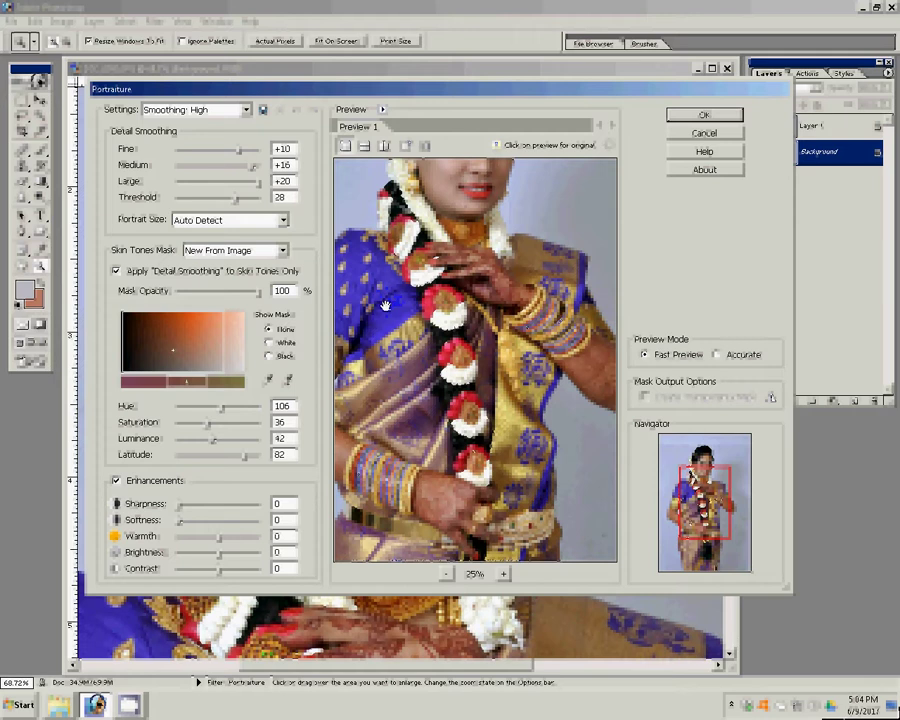
Step: Apply Portraiture's Smoothing: High preset to the bride portrait and close the filter
{"action": "left_click", "coordinate": [706, 116]}
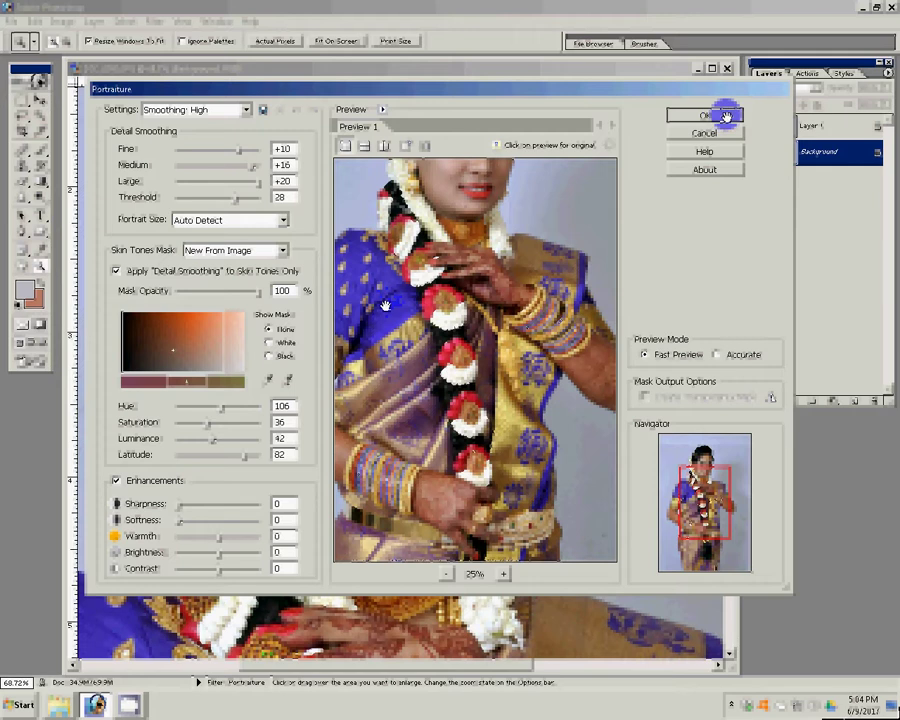
{"action": "left_click", "coordinate": [726, 116]}
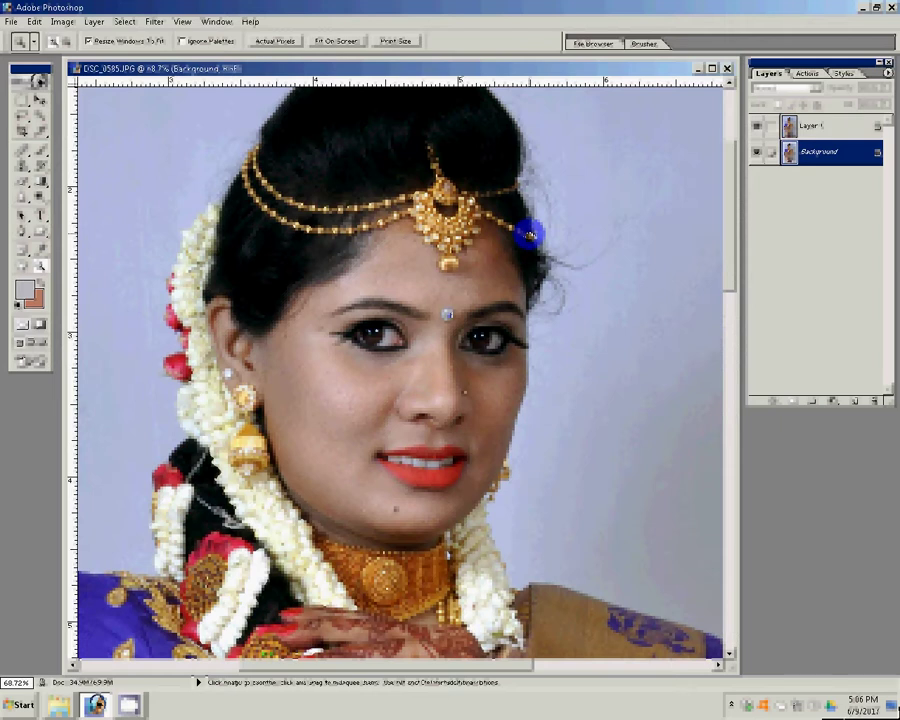
Step: Select the duplicate portrait layer, Layer 1, and hide it
{"action": "left_click", "coordinate": [795, 125]}
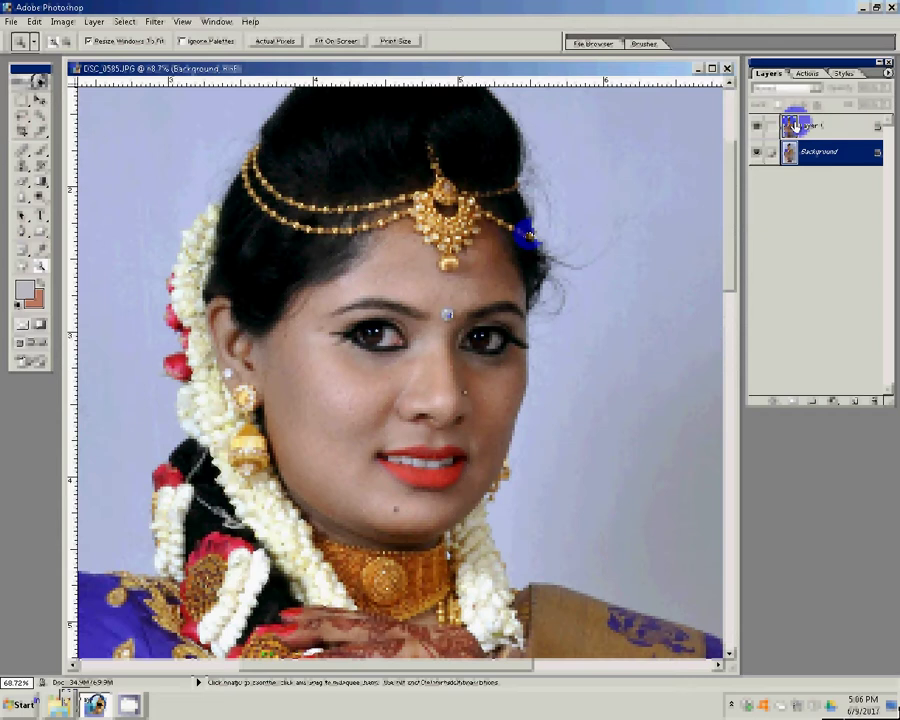
{"action": "left_click", "coordinate": [757, 128]}
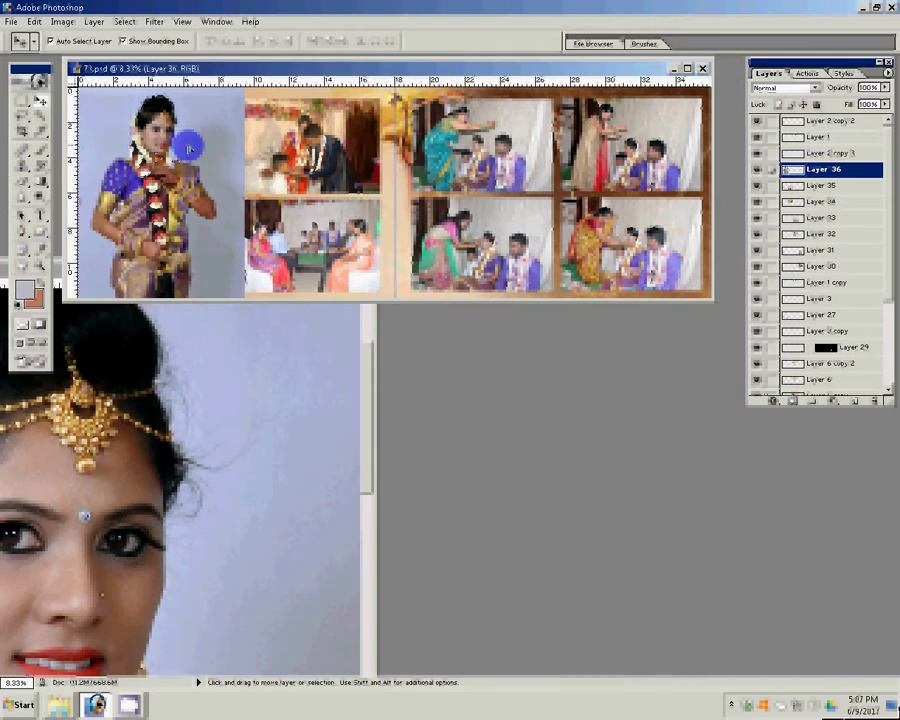
Step: Move Layer 36 below Layer 34 and switch to an enlarged eraser brush
{"action": "left_click_drag", "start_coordinate": [823, 169], "coordinate": [823, 201]}
{"action": "left_click_drag", "start_coordinate": [209, 148], "coordinate": [208, 157]}
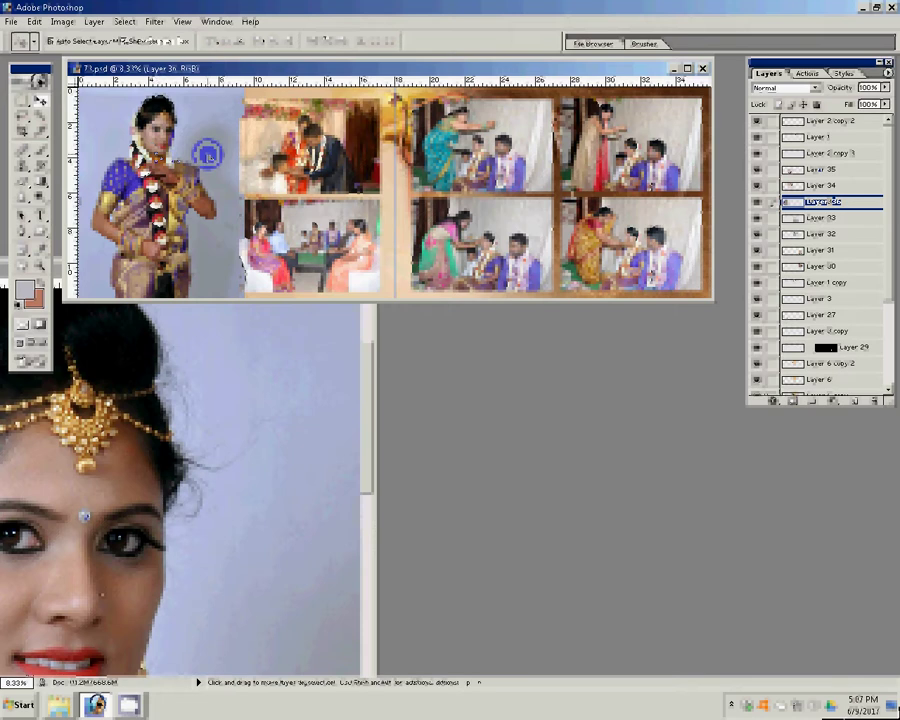
{"action": "key", "text": "e"}
{"action": "key", "text": "bracketright"}
{"action": "key", "text": "bracketright"}
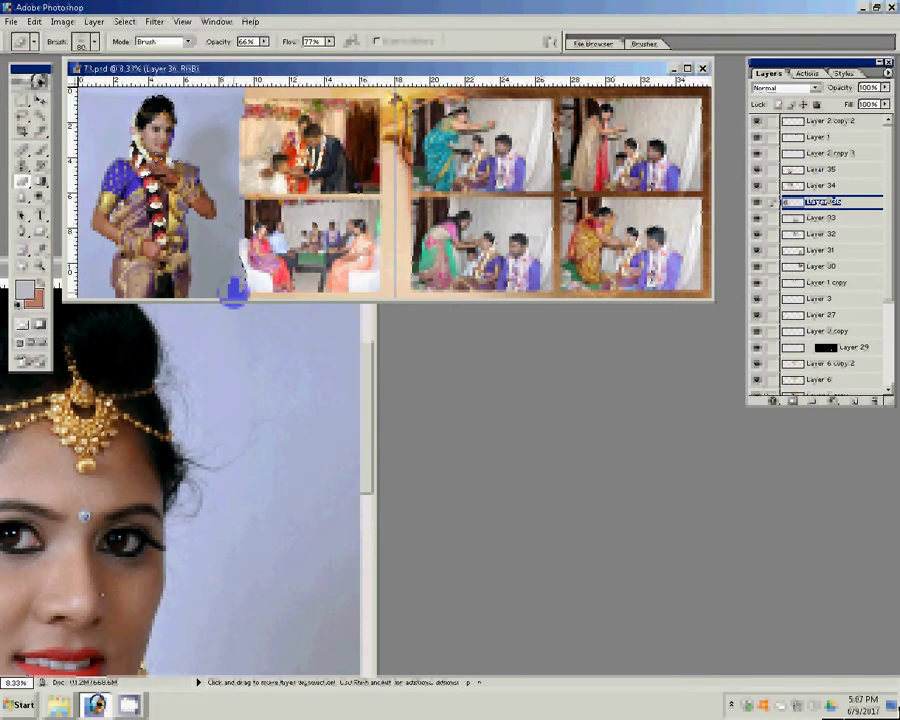
{"action": "key", "text": "bracketright"}
{"action": "key", "text": "bracketright"}
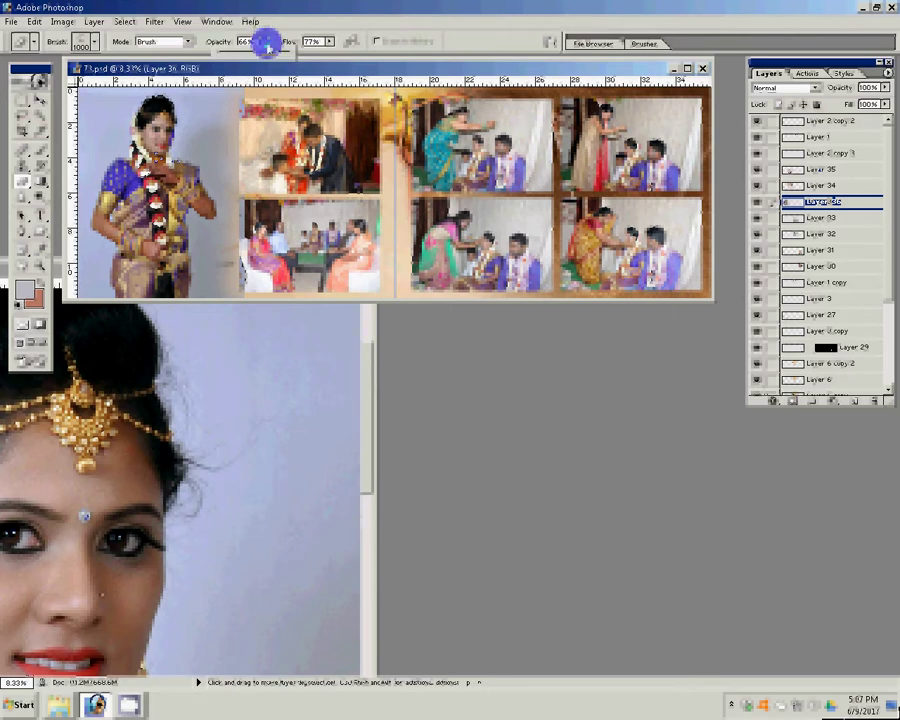
Step: Erase the portrait's right edge top to bottom at 100% opacity, then bring the close-up portrait forward
{"action": "mouse_move", "coordinate": [266, 46]}
{"action": "left_mouse_down"}
{"action": "mouse_move", "coordinate": [290, 59]}
{"action": "mouse_move", "coordinate": [350, 52]}
{"action": "left_mouse_up"}
{"action": "left_click", "coordinate": [330, 43]}
{"action": "left_click", "coordinate": [257, 92]}
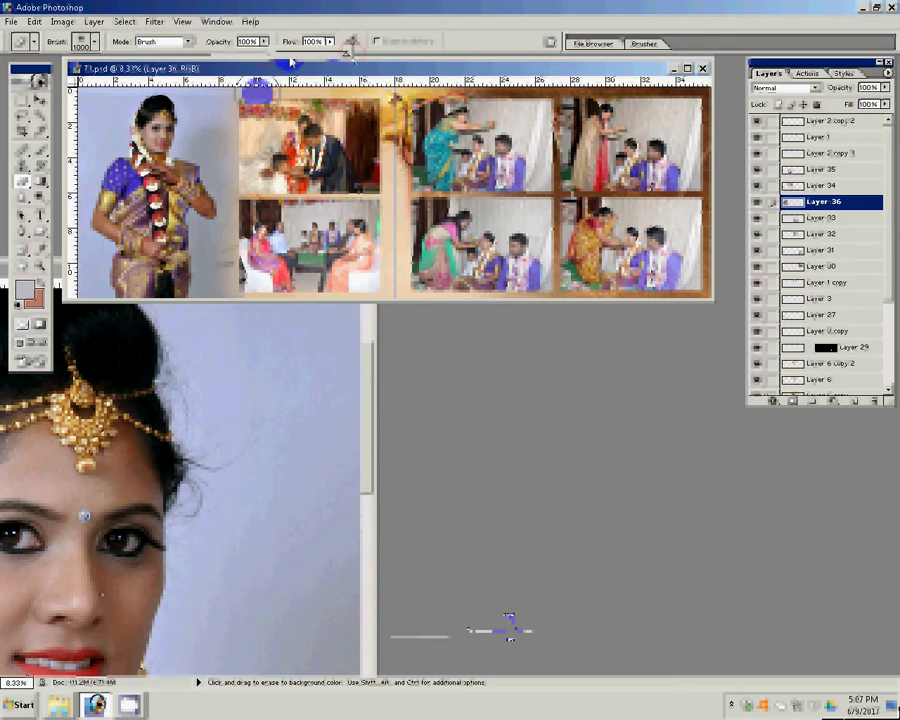
{"action": "left_click", "coordinate": [253, 282]}
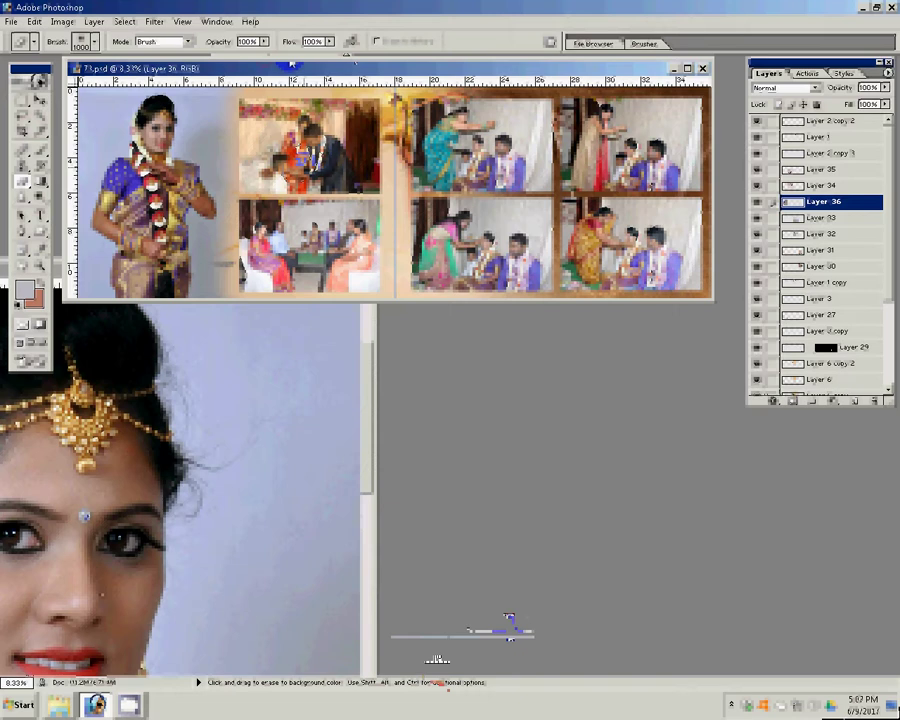
{"action": "left_click", "coordinate": [365, 392]}
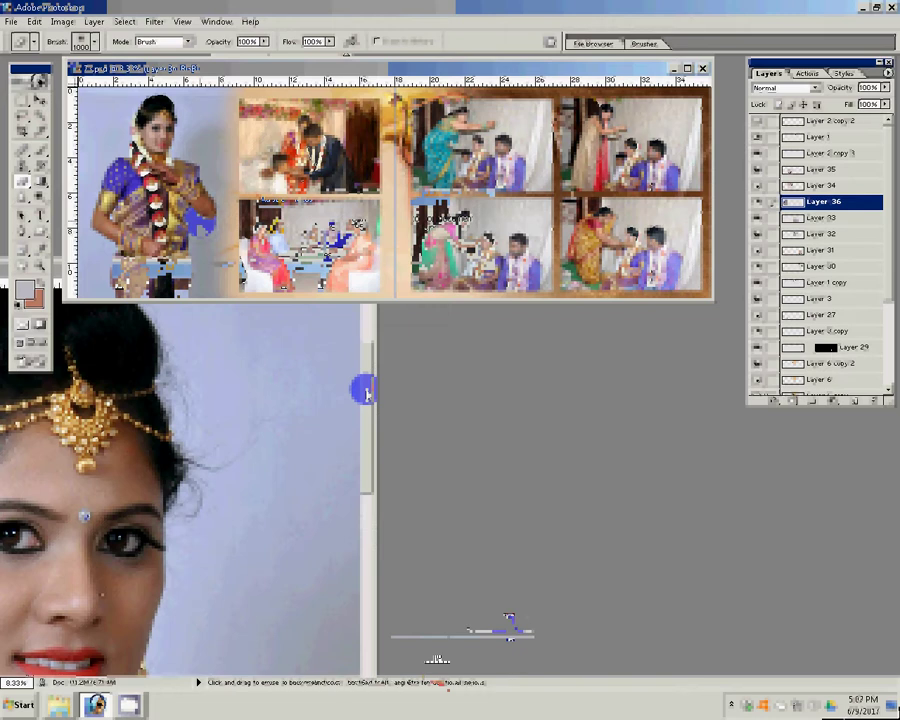
Step: Give Layer 34's top-left ceremony photo a green 22 px stroke
{"action": "key", "text": "ctrl+shift+s"}
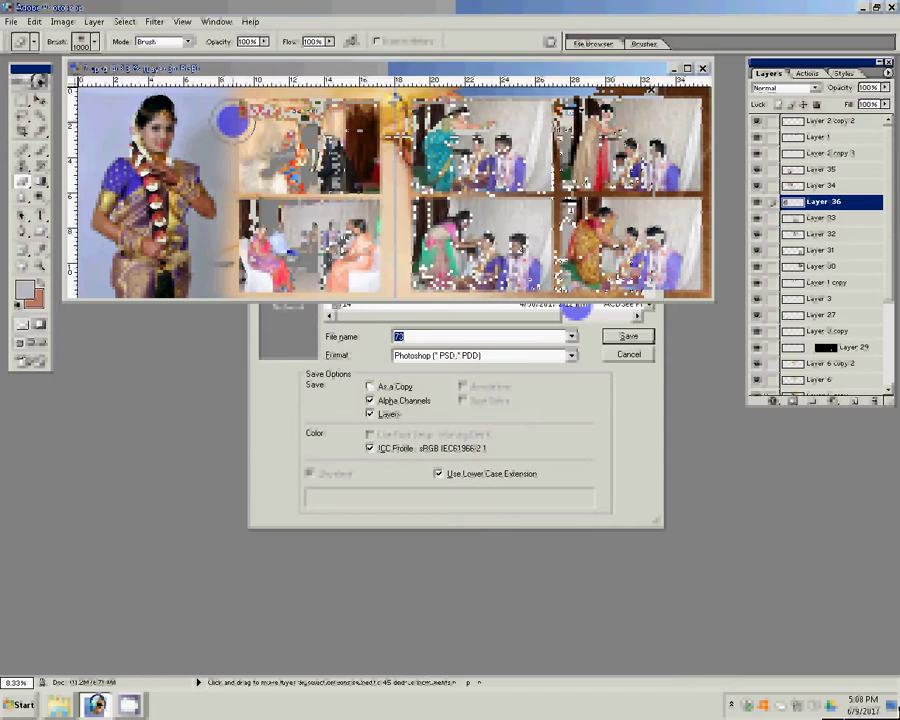
{"action": "key", "text": "v"}
{"action": "left_click", "coordinate": [208, 120]}
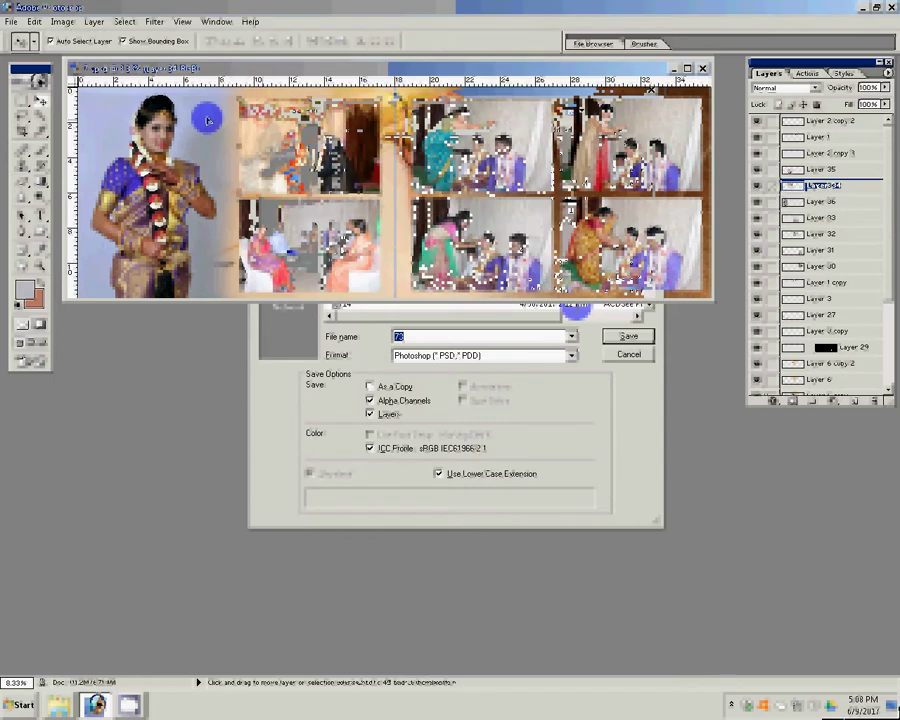
{"action": "left_click", "coordinate": [773, 401]}
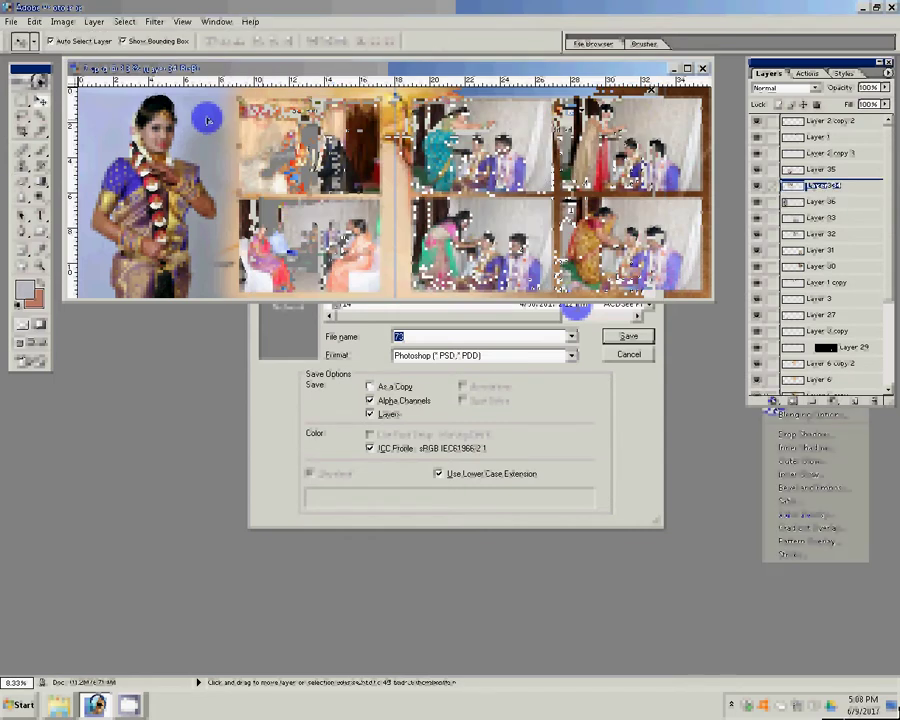
{"action": "left_click", "coordinate": [800, 555]}
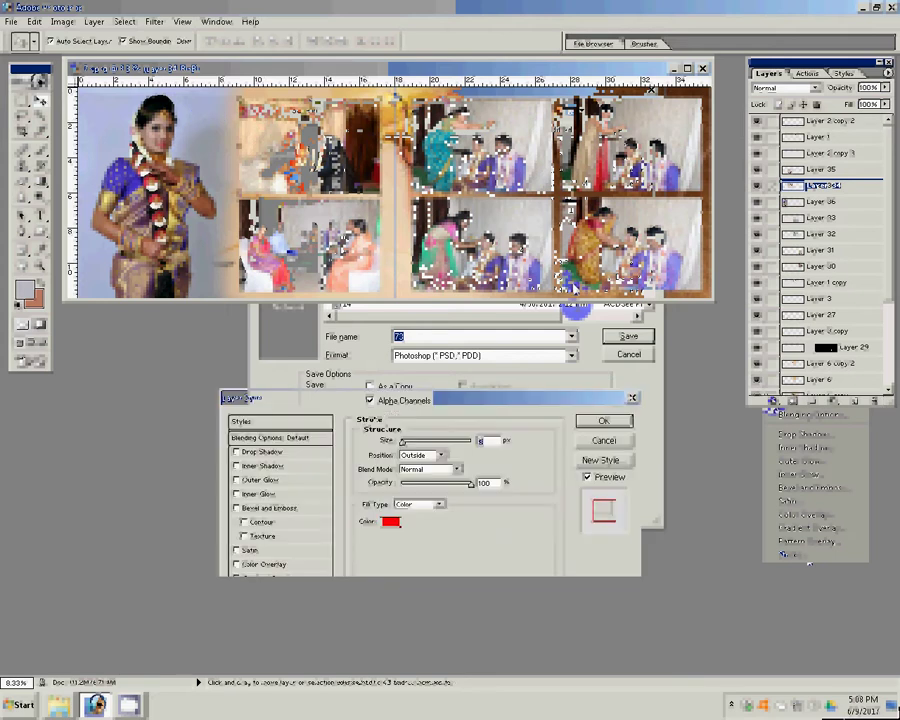
{"action": "left_click", "coordinate": [390, 521]}
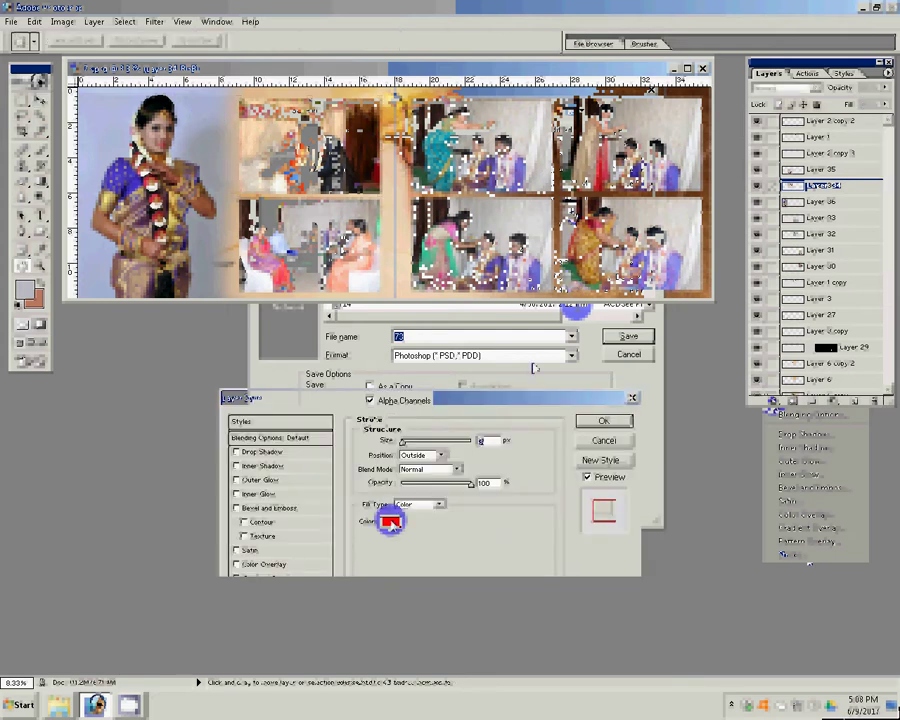
{"action": "left_click", "coordinate": [396, 388]}
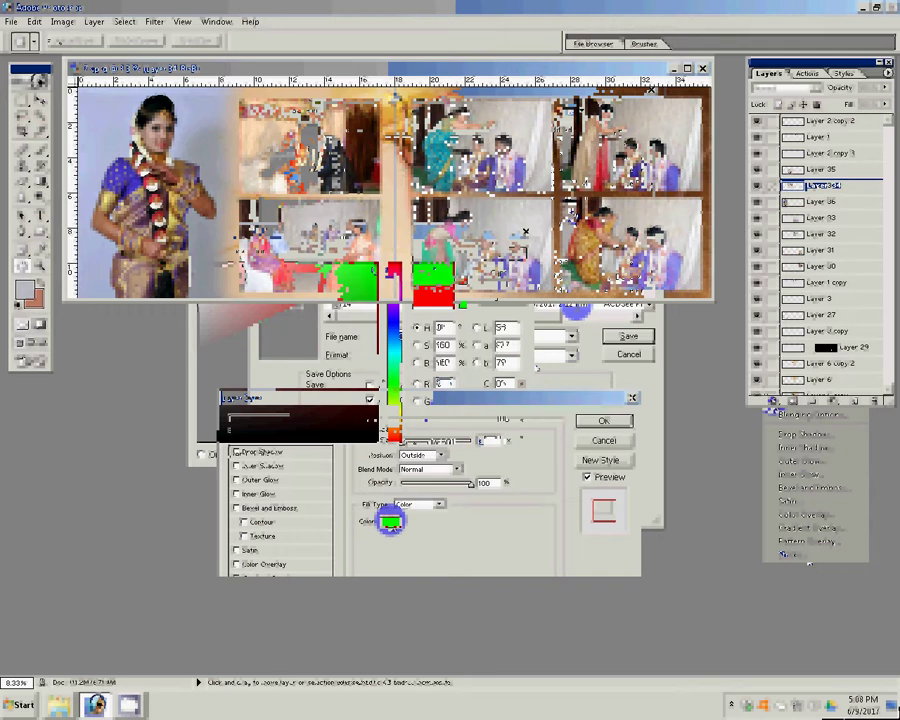
{"action": "left_click", "coordinate": [575, 308]}
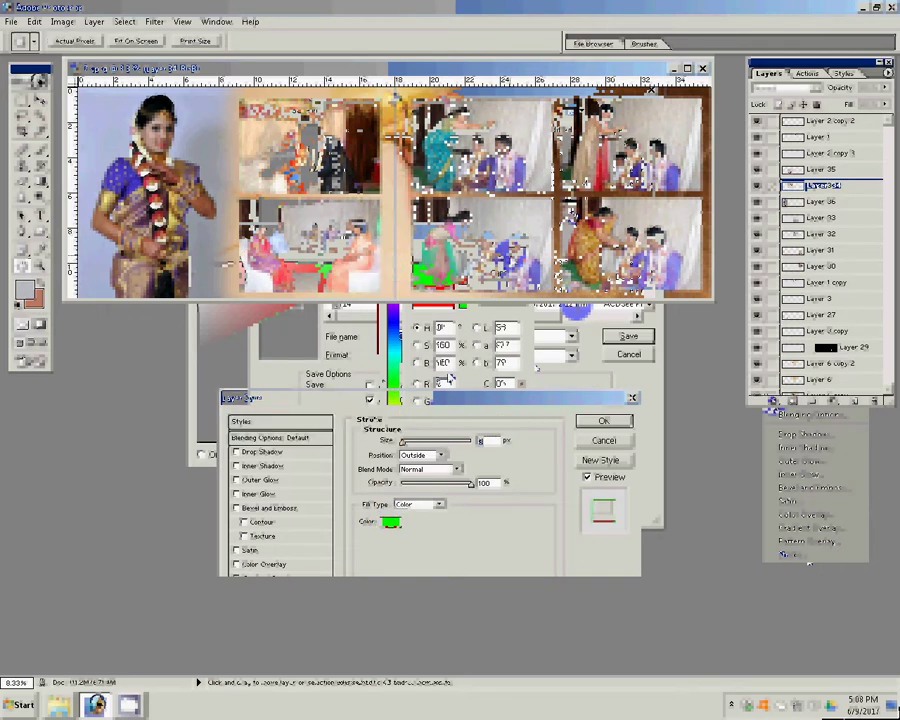
{"action": "type", "text": "22"}
{"action": "left_click", "coordinate": [610, 421]}
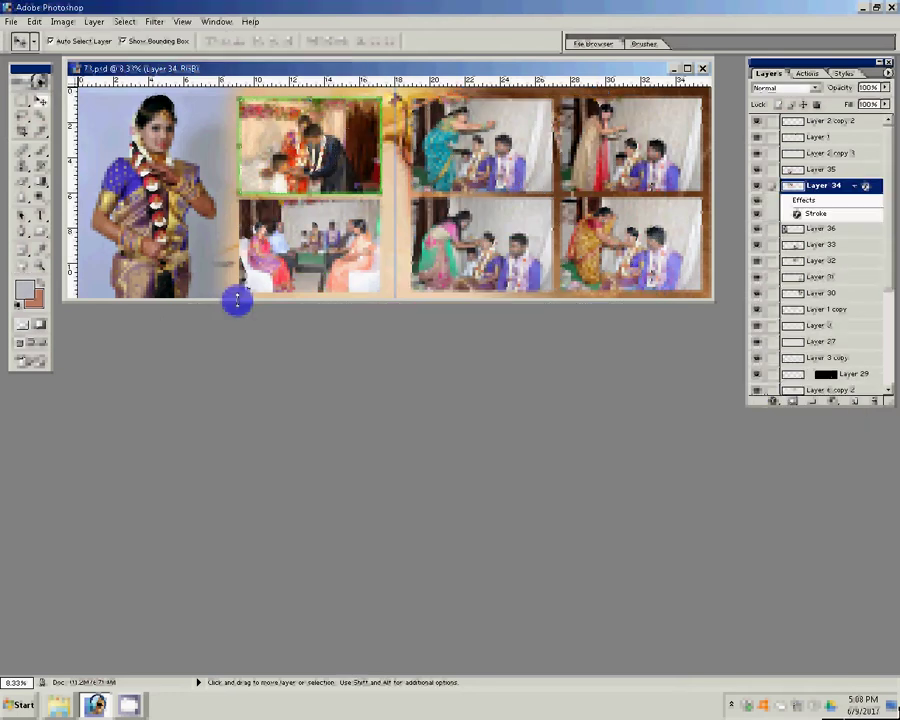
Step: Add a green stroke effect, with 3 entered in its settings, to the next ceremony photo's layer
{"action": "left_click", "coordinate": [237, 299]}
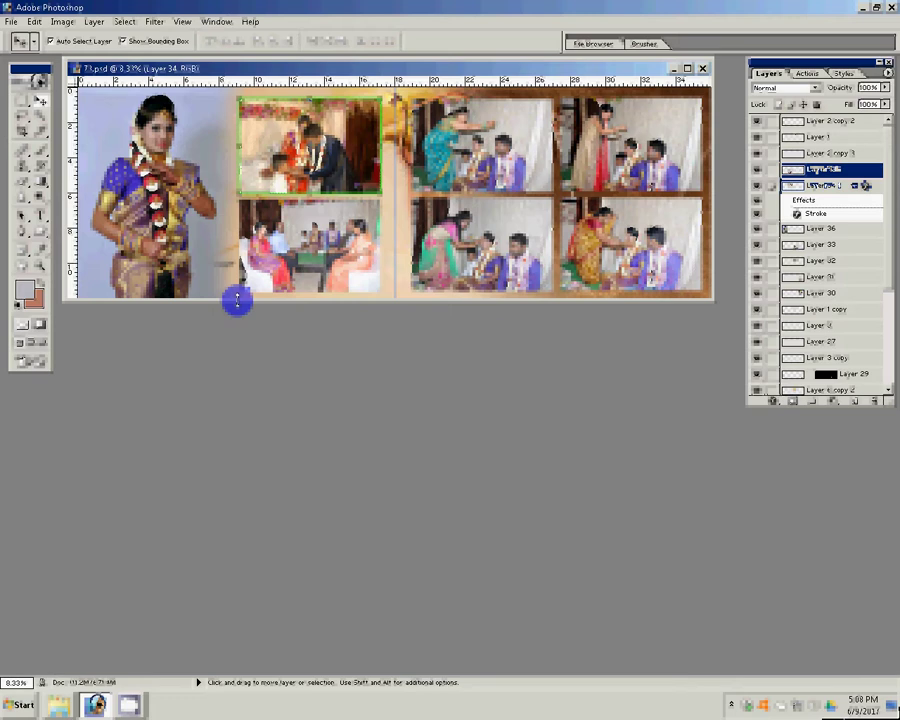
{"action": "left_click", "coordinate": [773, 401]}
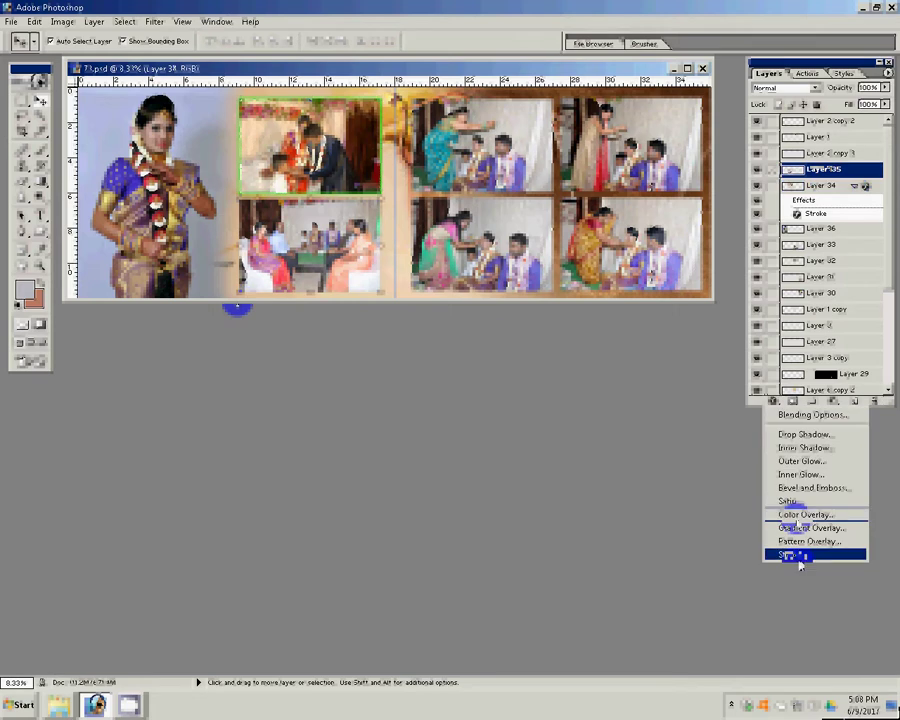
{"action": "left_click", "coordinate": [795, 556]}
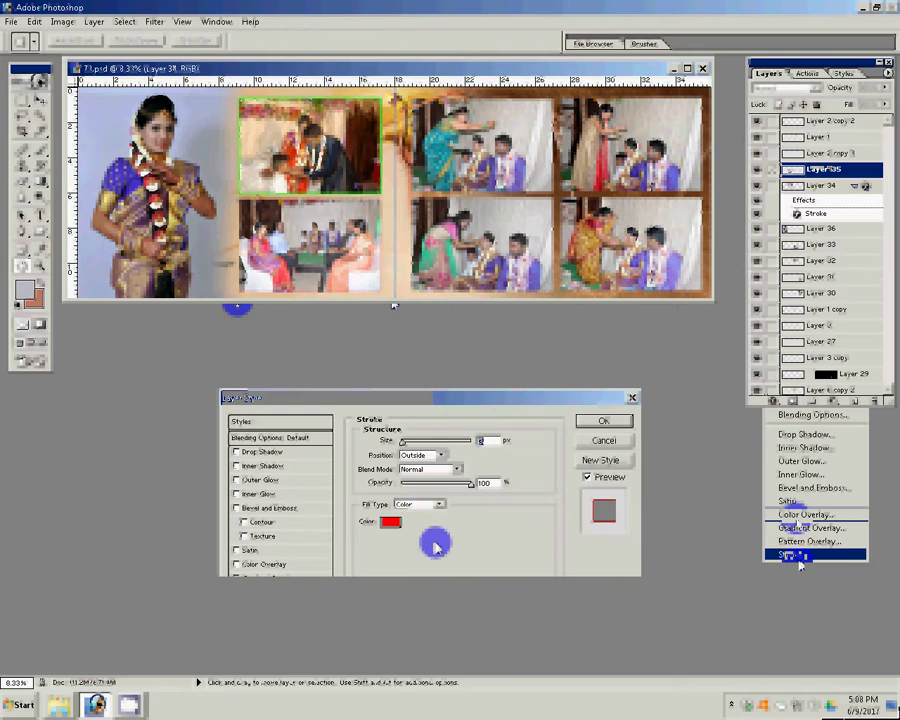
{"action": "type", "text": "3"}
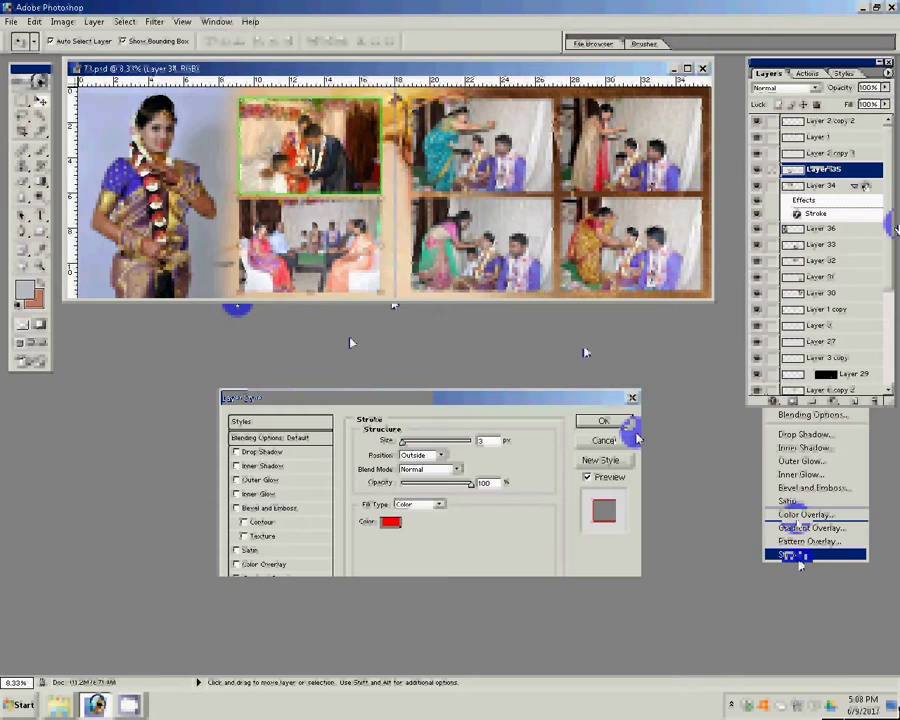
{"action": "left_click", "coordinate": [835, 186]}
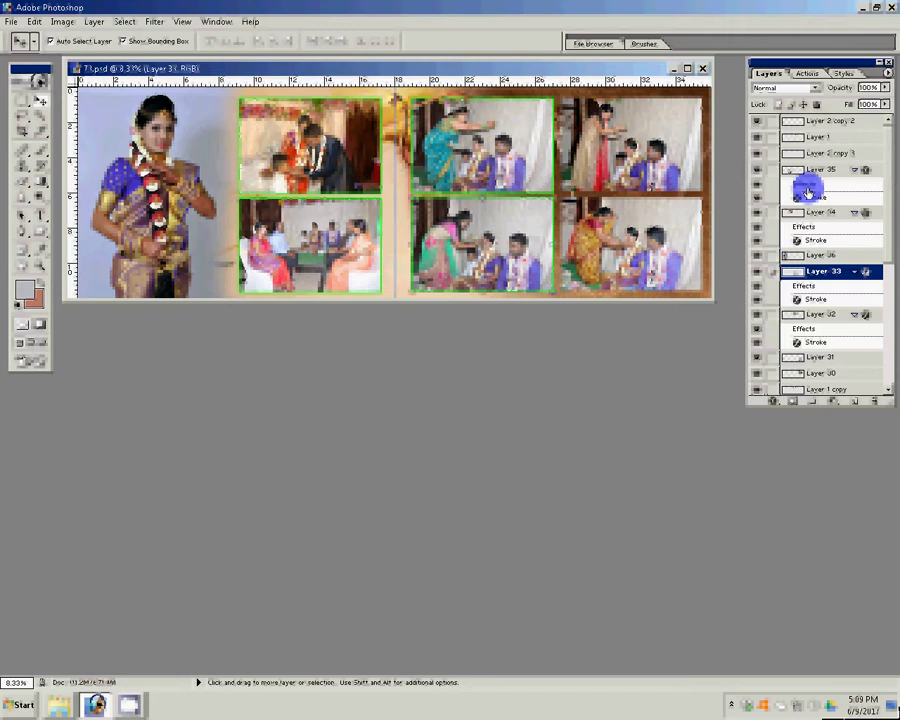
Step: Paste the green stroke style onto a right-hand photo's layer and start Save As
{"action": "left_click", "coordinate": [638, 177]}
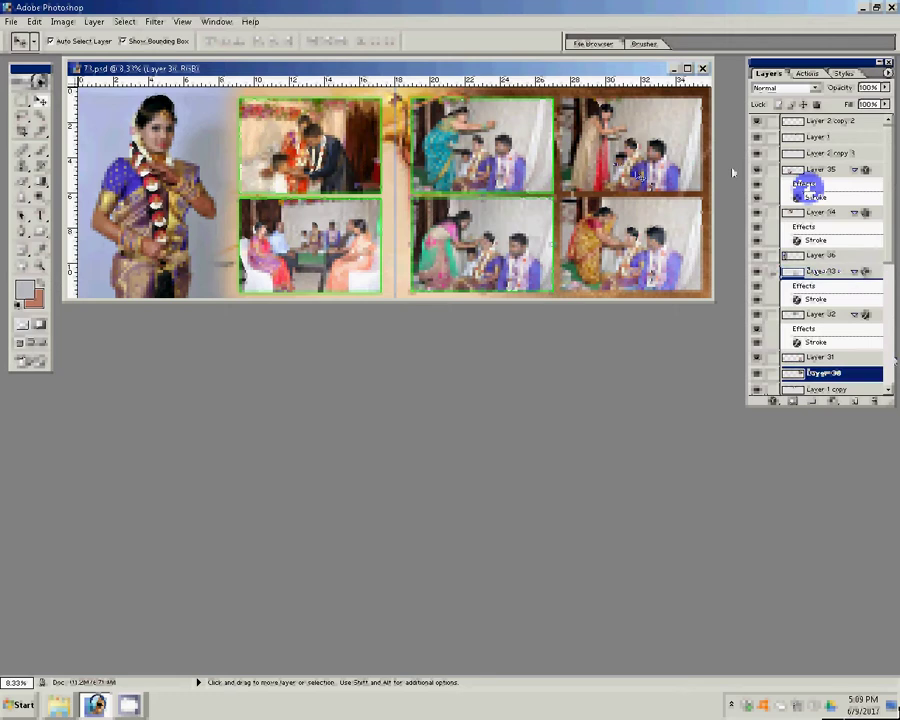
{"action": "right_click", "coordinate": [867, 377]}
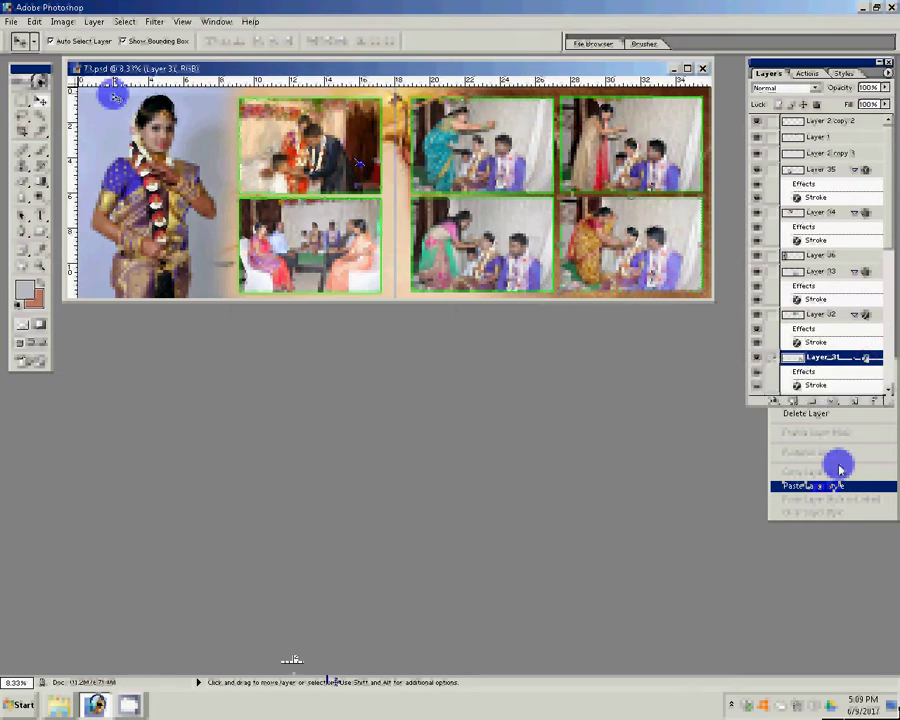
{"action": "left_click", "coordinate": [12, 22]}
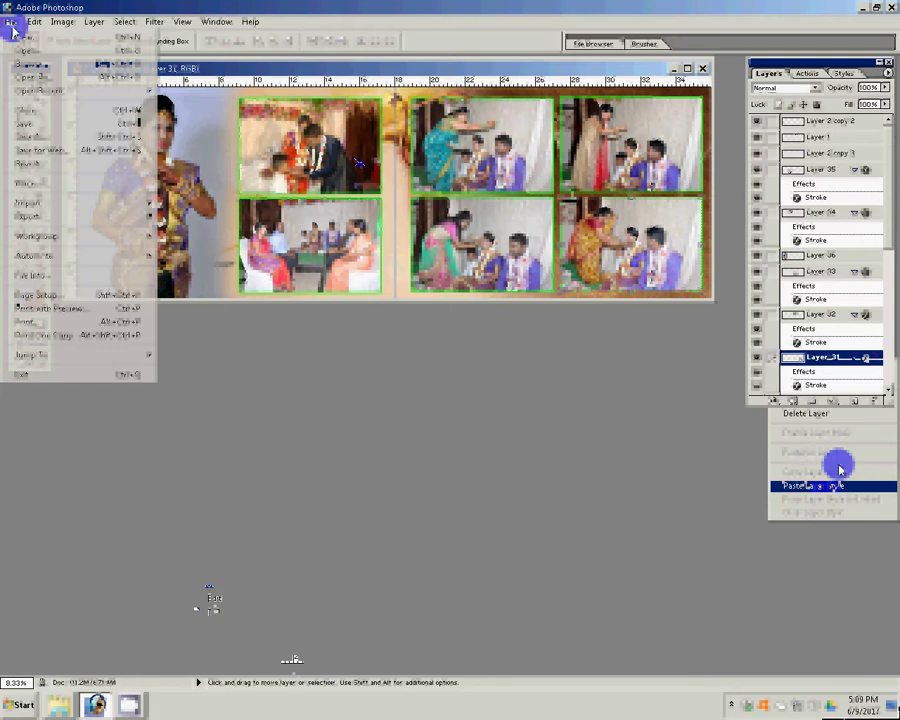
{"action": "key", "text": "shift+ctrl+s"}
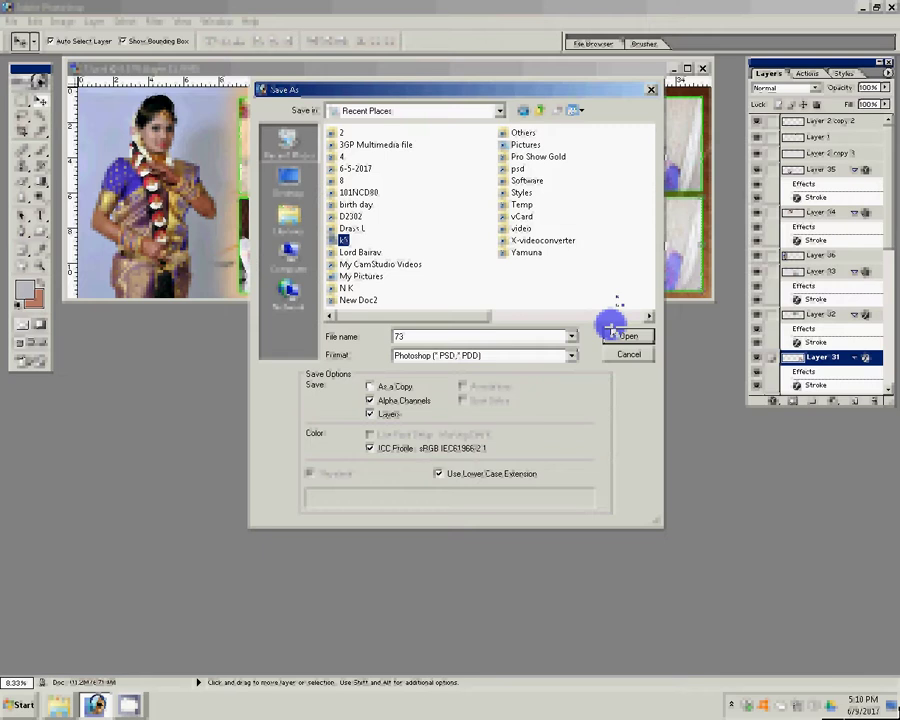
Step: Open the N K folder and enter 06 as the file name
{"action": "key", "text": "n"}
{"action": "left_click", "coordinate": [612, 333]}
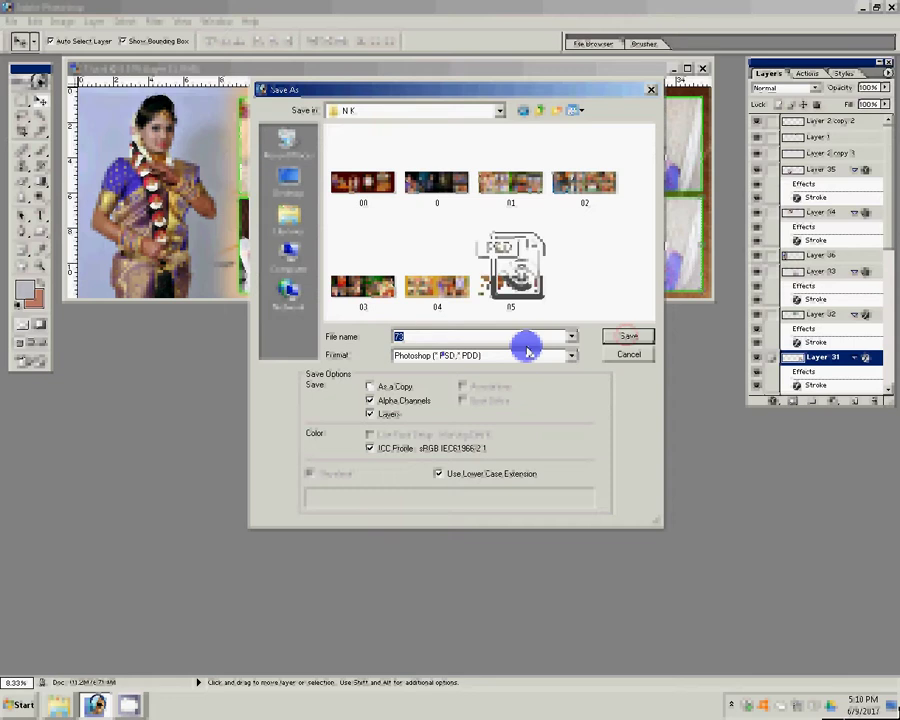
{"action": "type", "text": "06"}
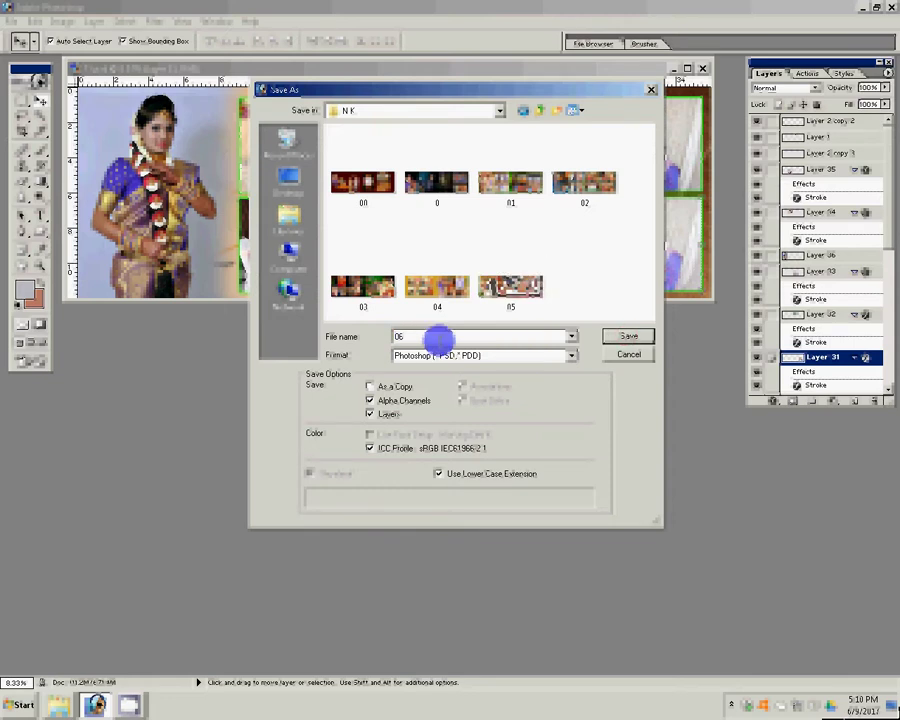
Step: Save the album spread as 06.psd in the N K folder
{"action": "left_click", "coordinate": [624, 340]}
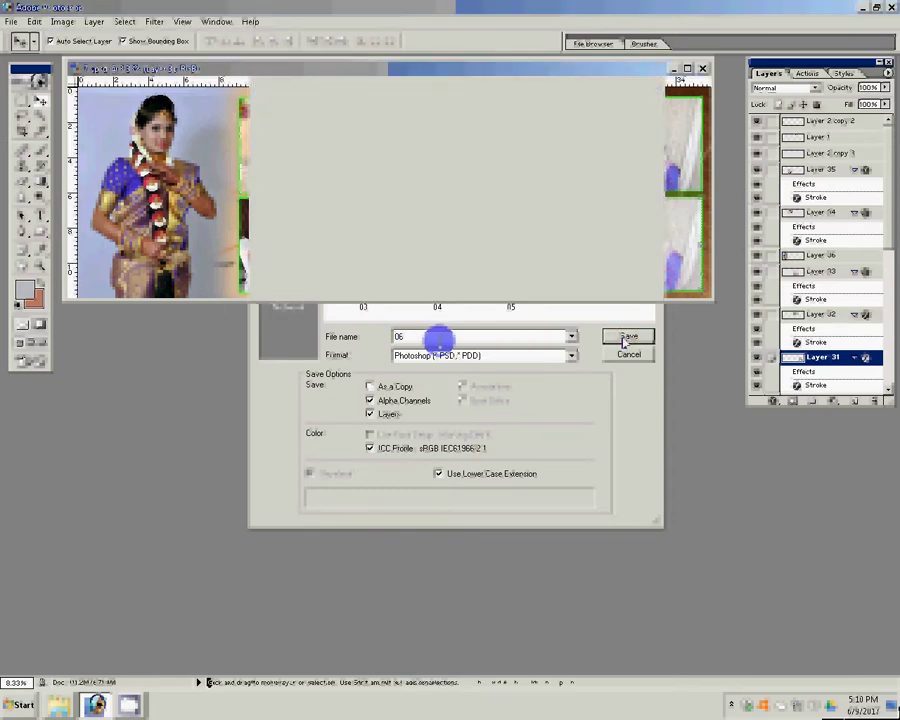